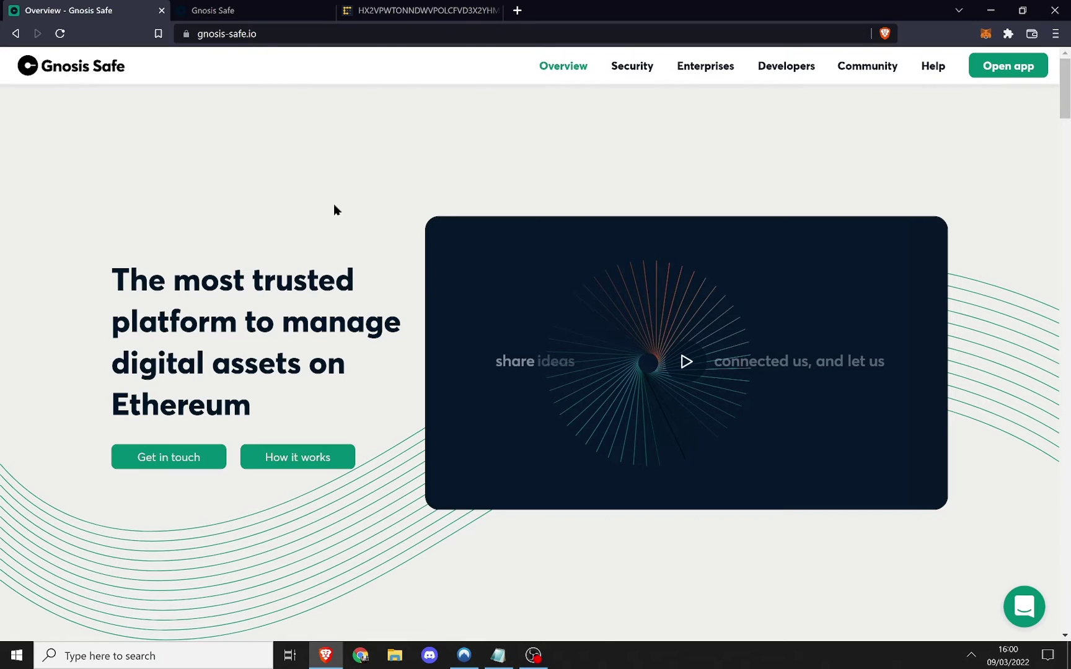
Step: Skim the gnosis-safe.io landing page, then switch to the tab showing the 2-of-3 multisig diagram
{"action": "scroll", "coordinate": [334, 210], "scroll_direction": "down", "scroll_amount": 1}
{"action": "scroll", "coordinate": [334, 210], "scroll_direction": "up", "scroll_amount": 1}
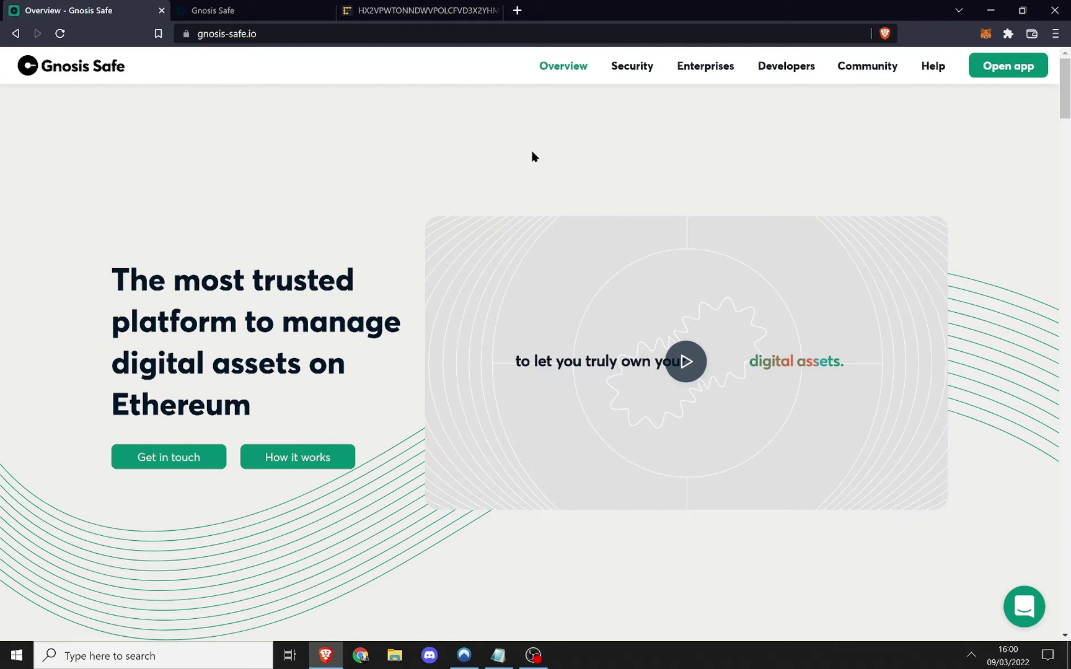
{"action": "left_click", "coordinate": [426, 8]}
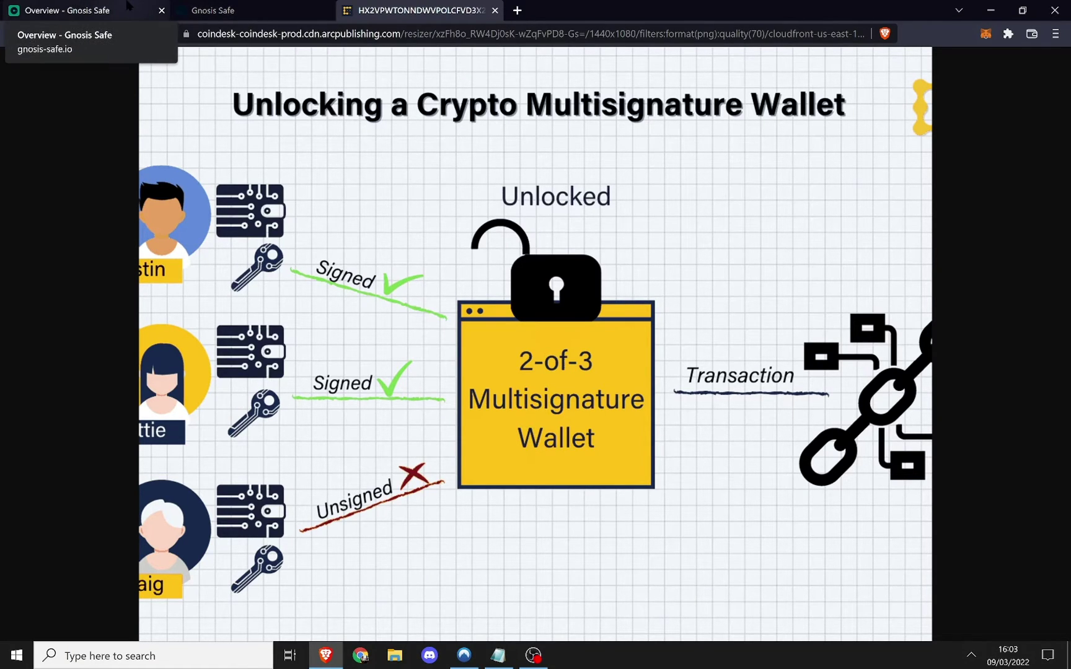
Step: Move between the Overview and Gnosis Safe tabs, ending on the gnosis-safe.io/app/welcome page
{"action": "left_click", "coordinate": [149, 9]}
{"action": "left_click", "coordinate": [246, 5]}
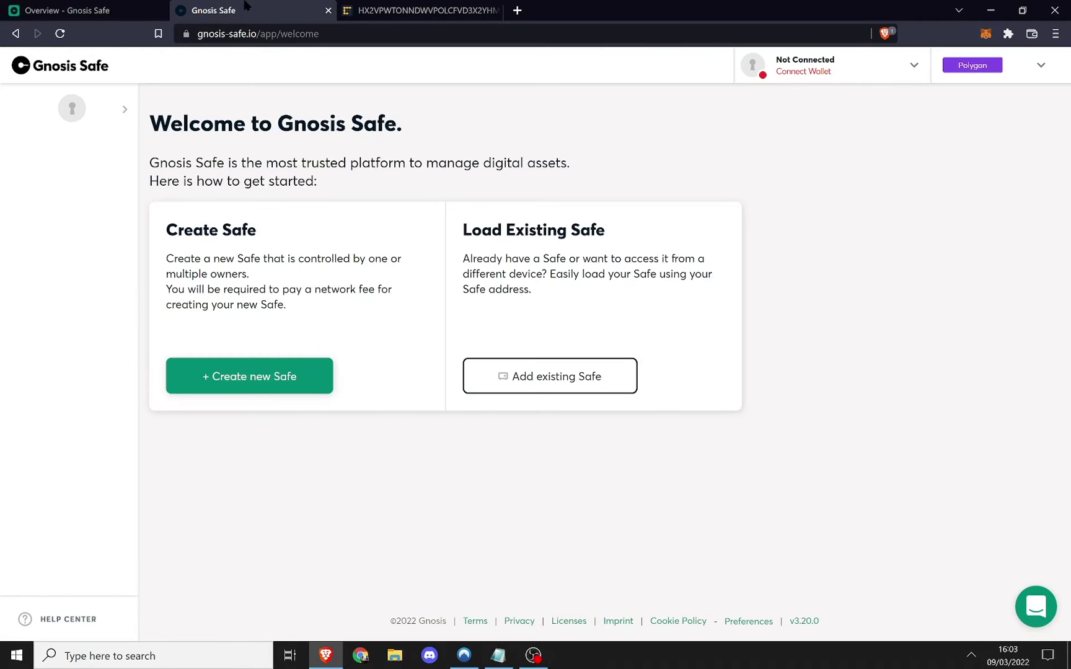
{"action": "left_click", "coordinate": [104, 9]}
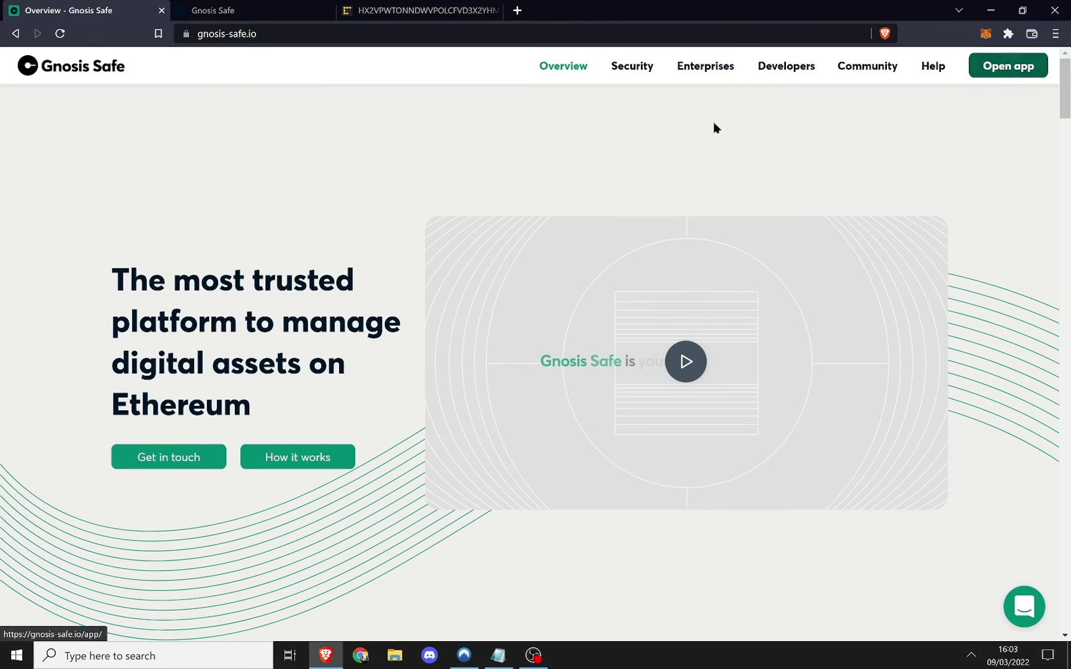
{"action": "left_click", "coordinate": [227, 7]}
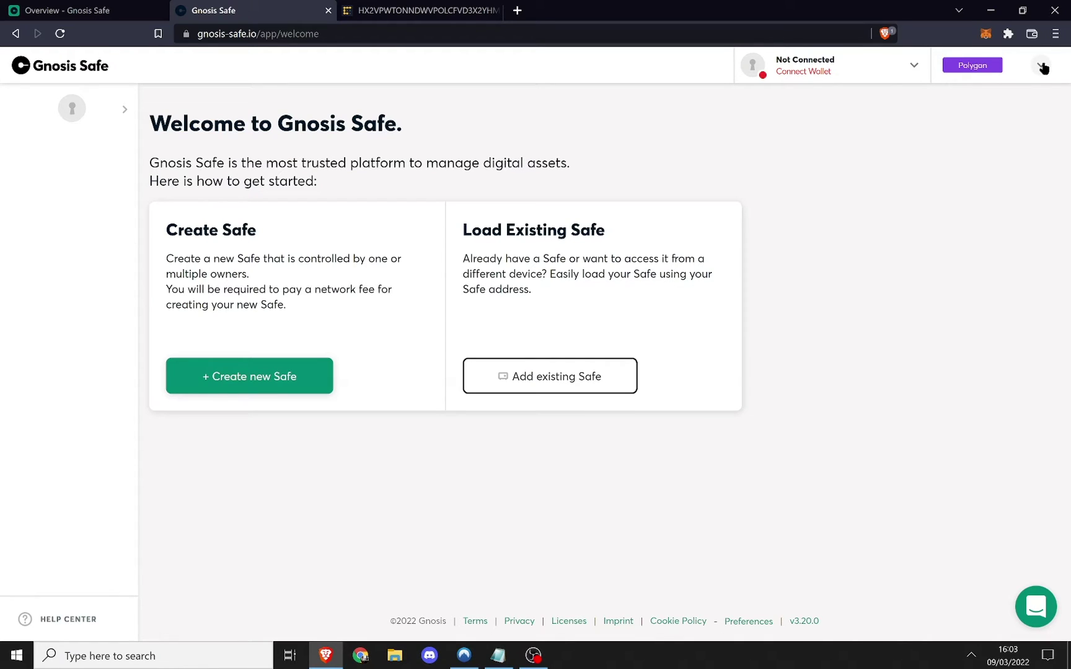
{"action": "left_click", "coordinate": [1042, 67]}
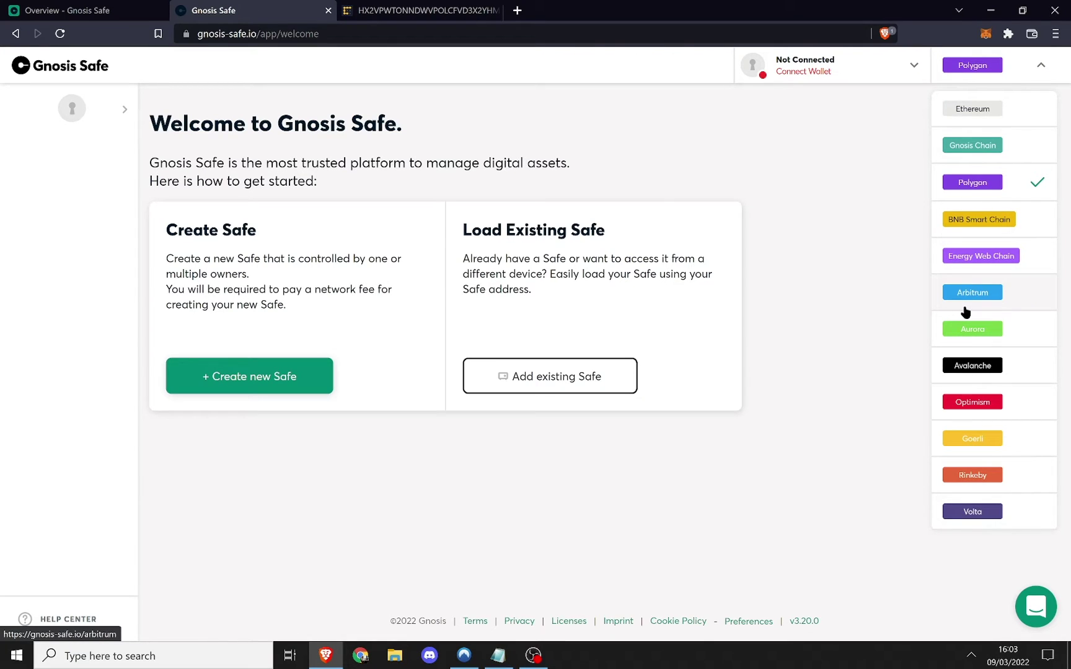
{"action": "left_click", "coordinate": [818, 453]}
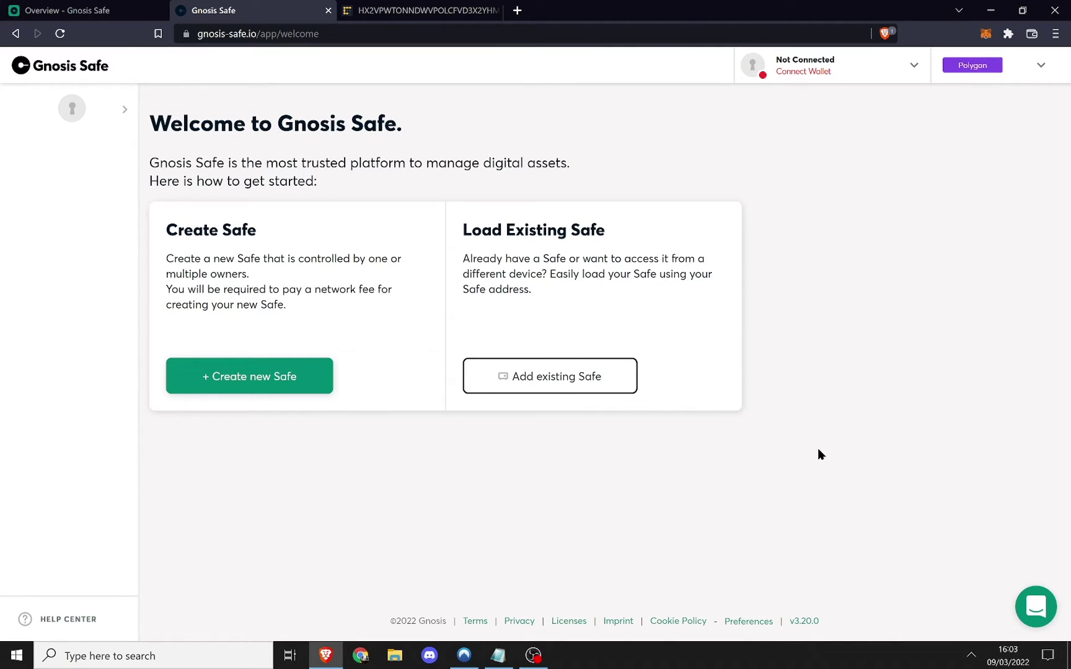
Step: Connect MetaMask to the app on Polygon and begin the '+ Create new Safe' form
{"action": "left_click", "coordinate": [820, 78]}
{"action": "left_click", "coordinate": [820, 210]}
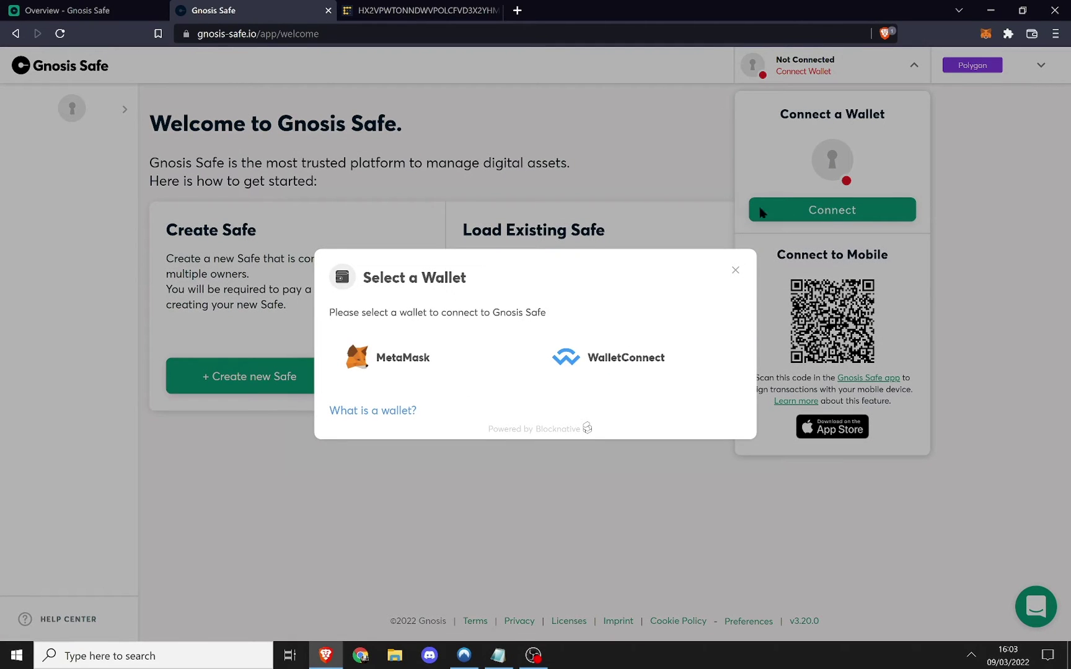
{"action": "left_click", "coordinate": [395, 366]}
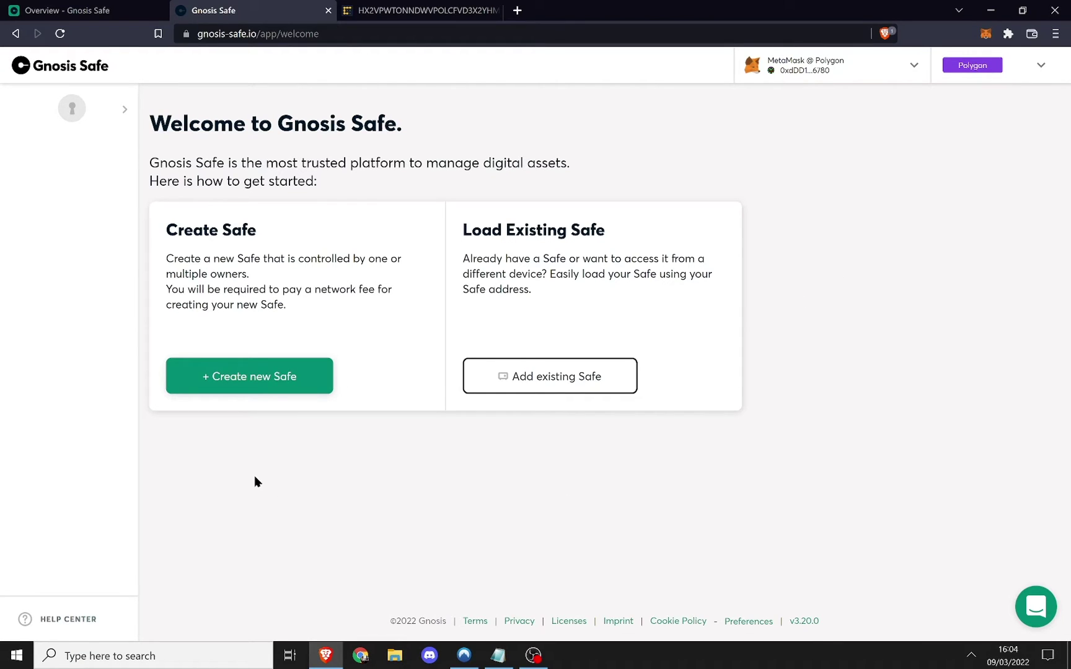
{"action": "left_click", "coordinate": [277, 383]}
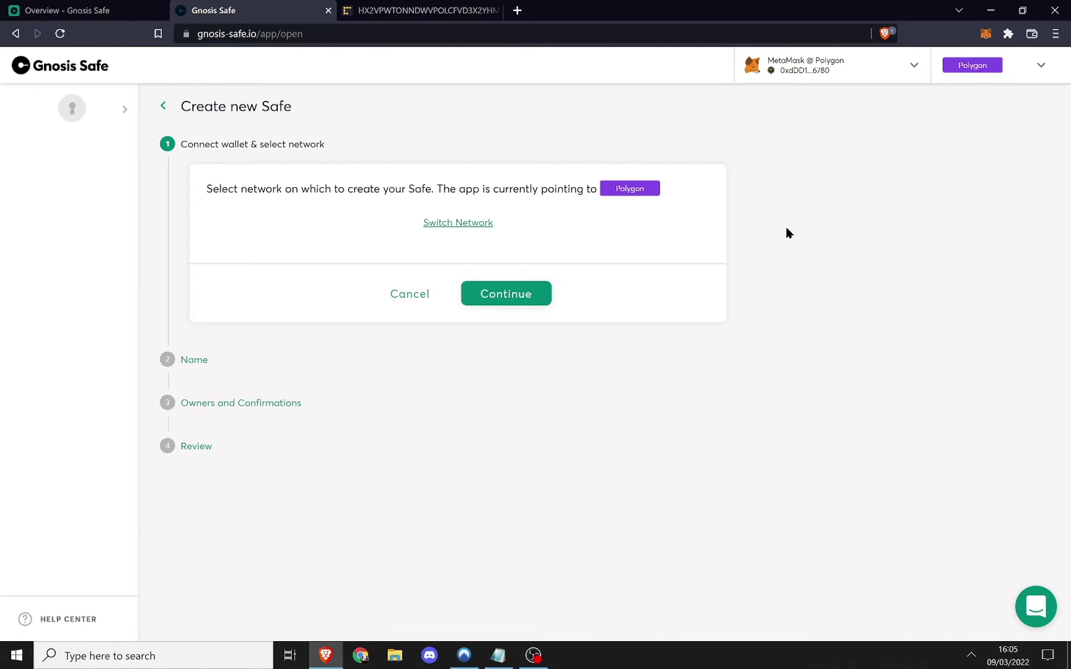
Step: Confirm the Polygon network and enter 'fancy-new-multisig' as the new Safe's name
{"action": "left_click", "coordinate": [523, 304]}
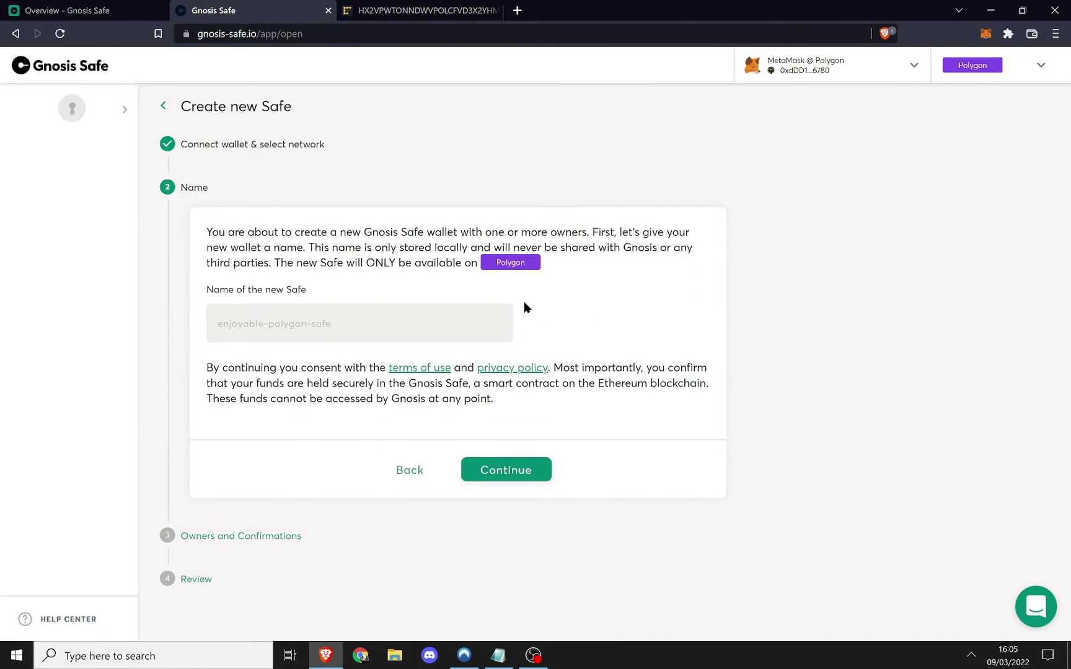
{"action": "left_click", "coordinate": [432, 322]}
{"action": "left_click", "coordinate": [432, 322]}
{"action": "type", "text": "fancy-new-multisig"}
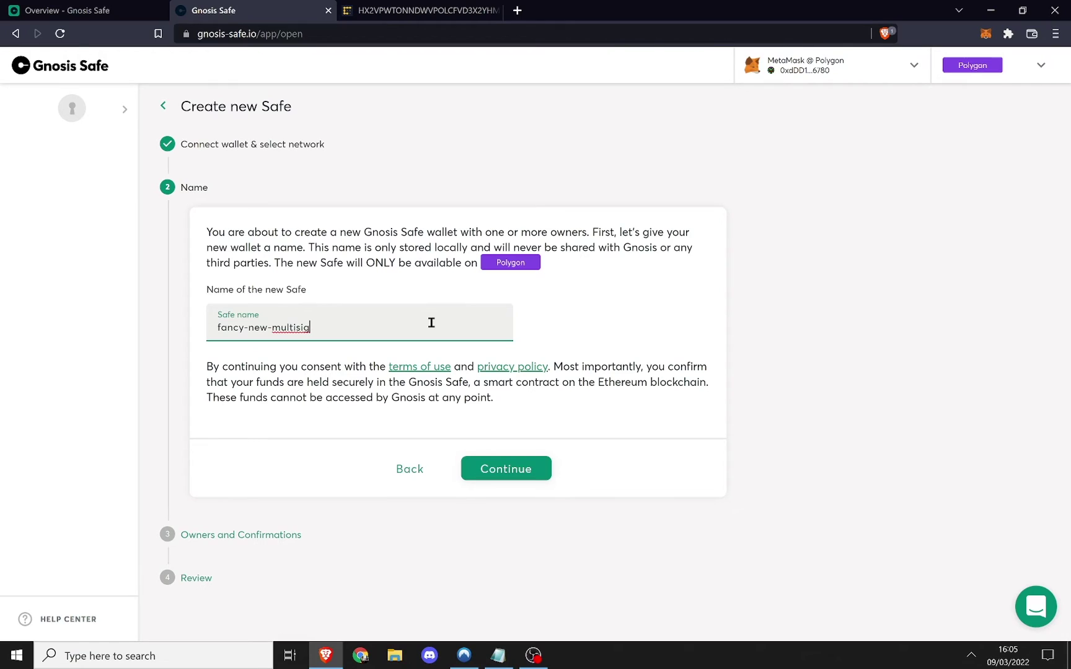
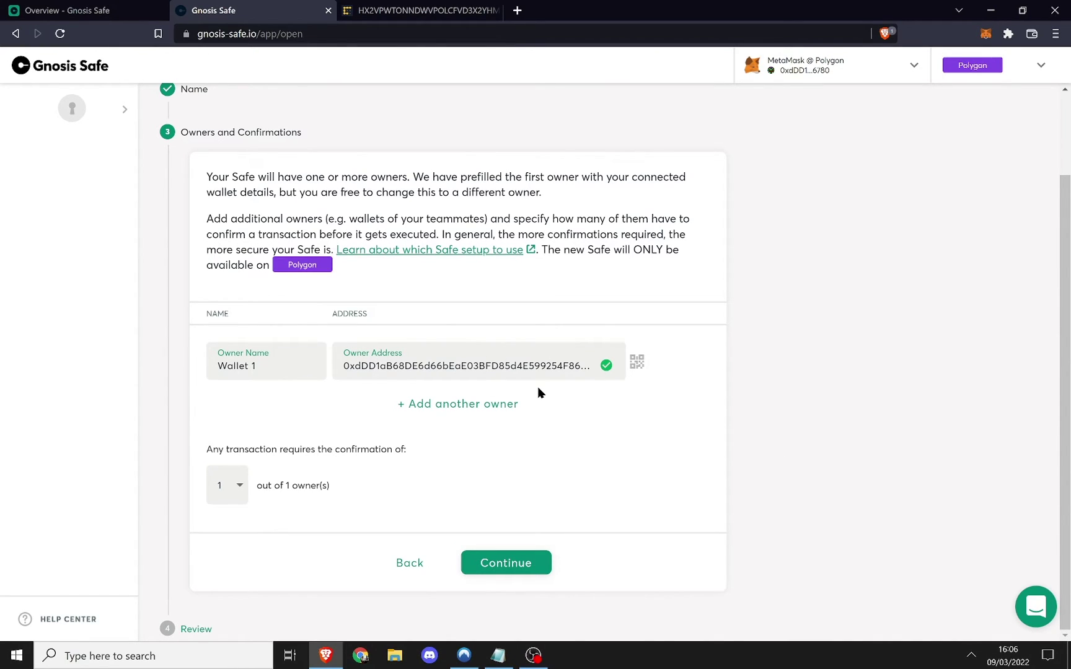
Step: Copy the saved wallet address from Notepad and paste it as a second owner's address
{"action": "left_click", "coordinate": [499, 655]}
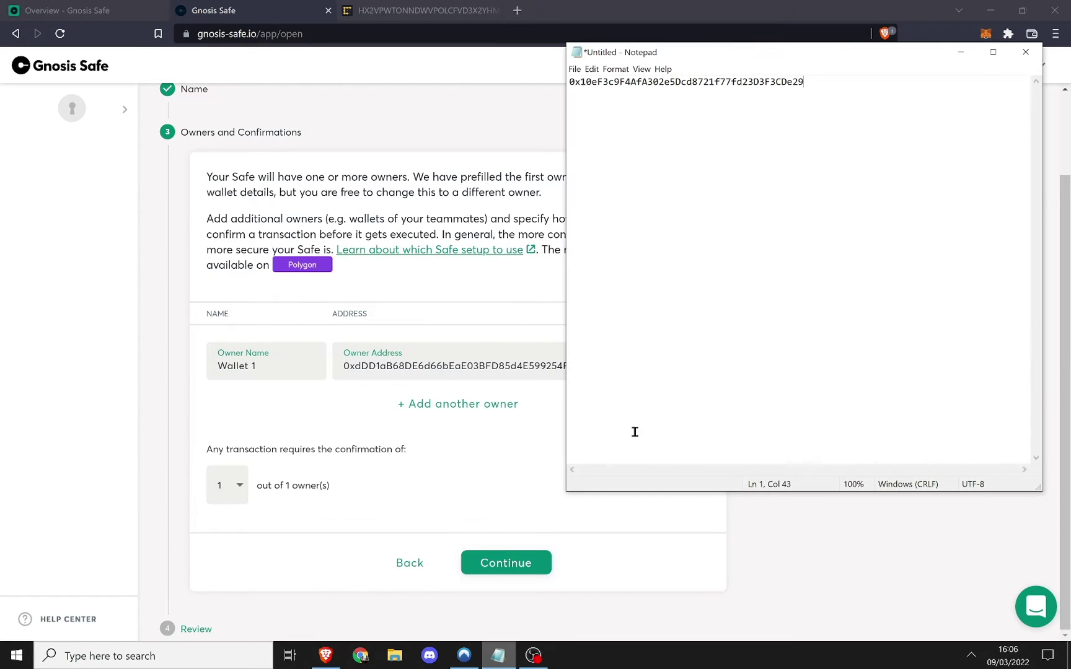
{"action": "double_click", "coordinate": [752, 84]}
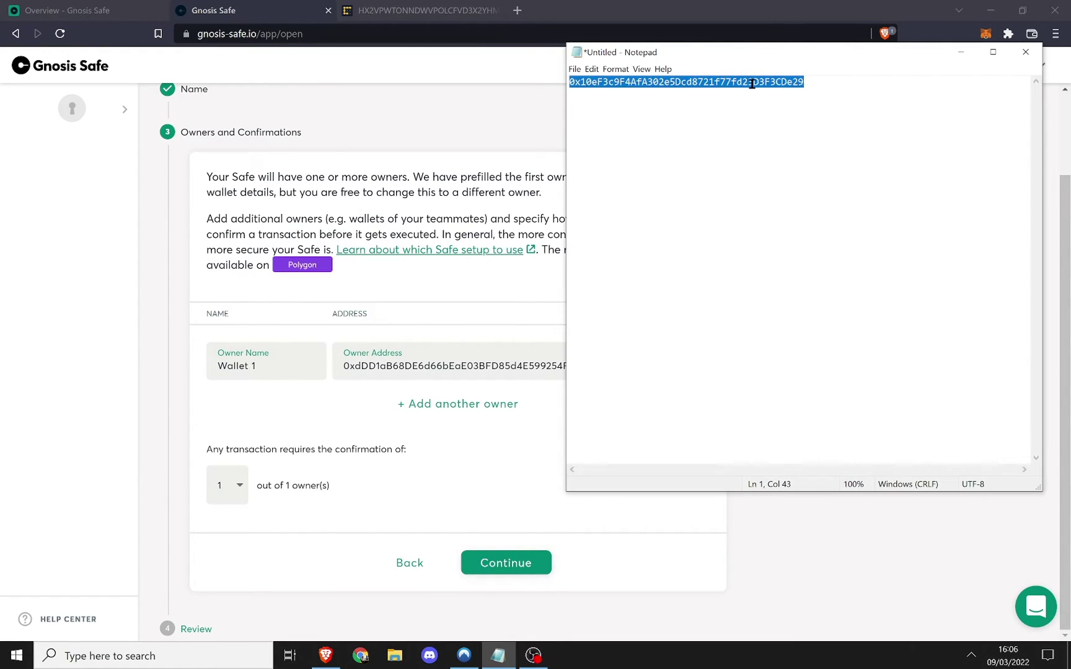
{"action": "left_click", "coordinate": [482, 429]}
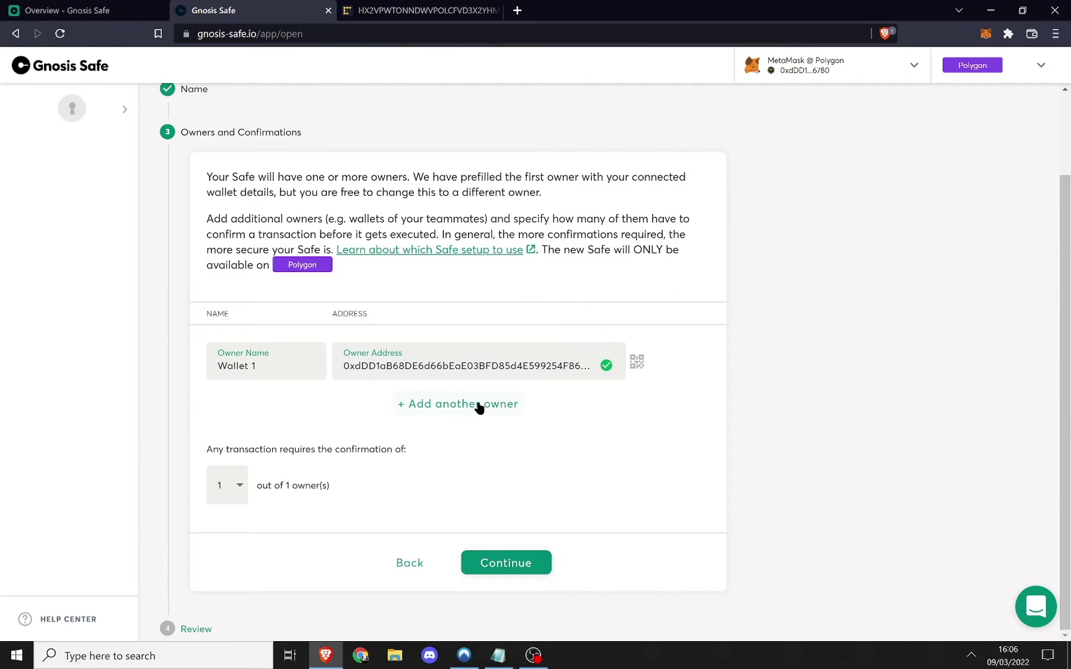
{"action": "left_click", "coordinate": [479, 406]}
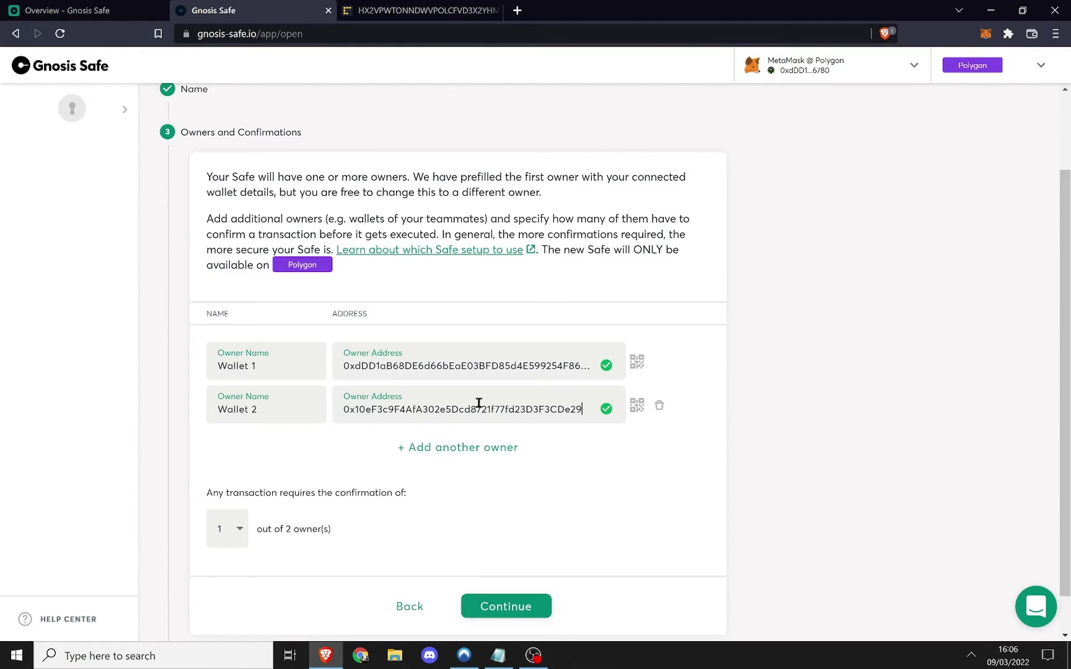
Step: Rename the second owner from 'Wallet 2' to 'Other Wallet'
{"action": "left_click", "coordinate": [264, 421]}
{"action": "double_click", "coordinate": [241, 404]}
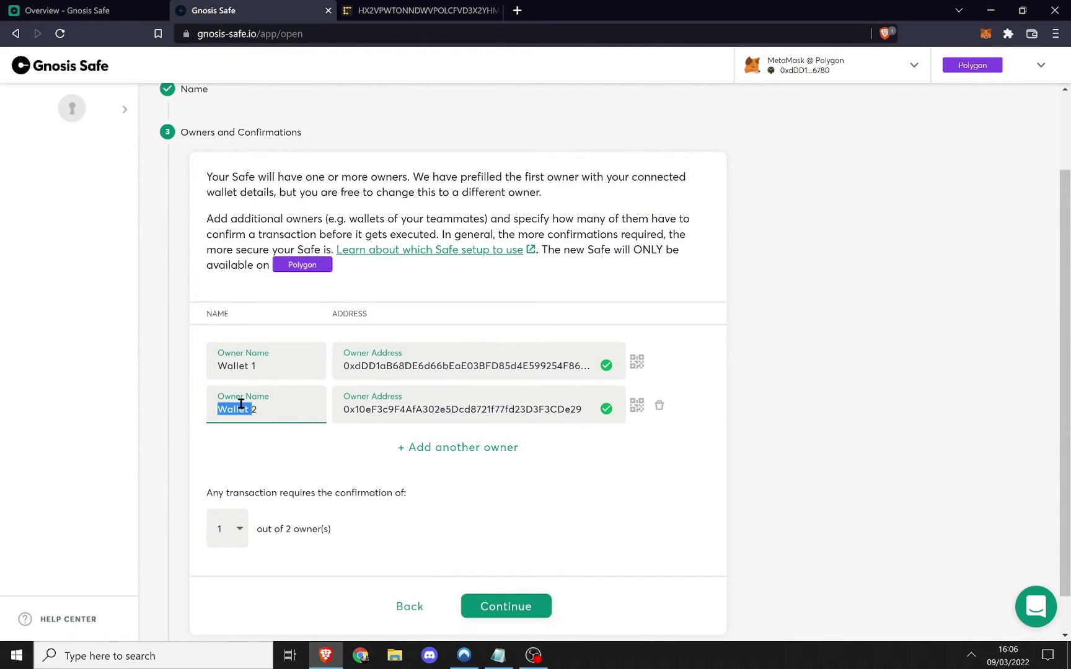
{"action": "key", "text": "Right"}
{"action": "key", "text": "BackSpace"}
{"action": "key", "text": "BackSpace"}
{"action": "key", "text": "BackSpace"}
{"action": "key", "text": "BackSpace"}
{"action": "key", "text": "BackSpace"}
{"action": "key", "text": "BackSpace"}
{"action": "key", "text": "BackSpace"}
{"action": "key", "text": "BackSpace"}
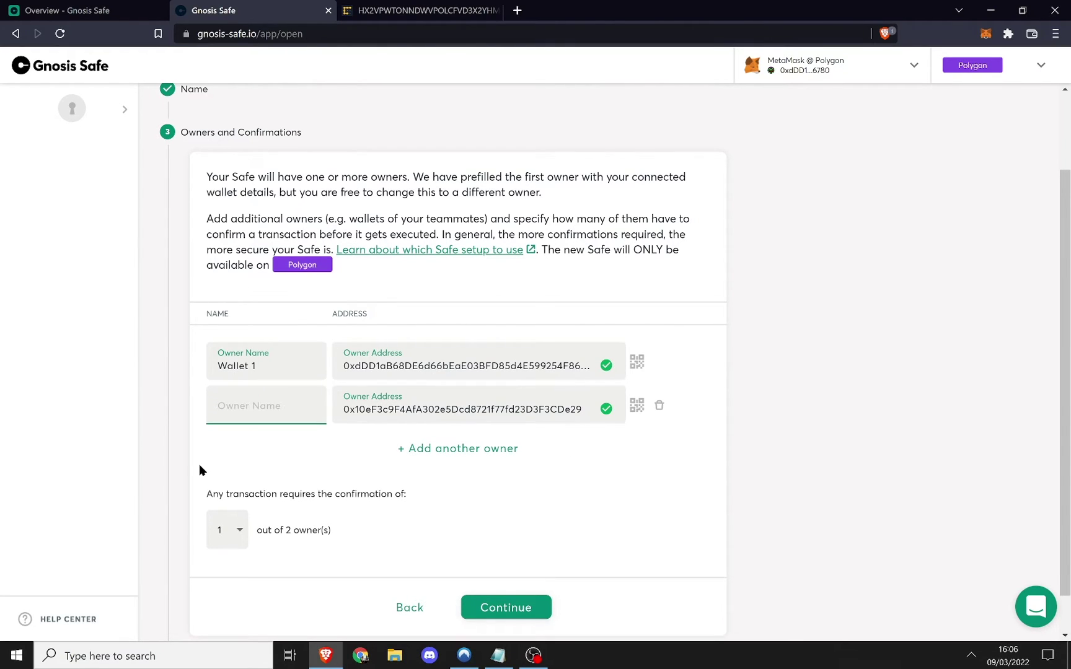
{"action": "type", "text": "Other W"}
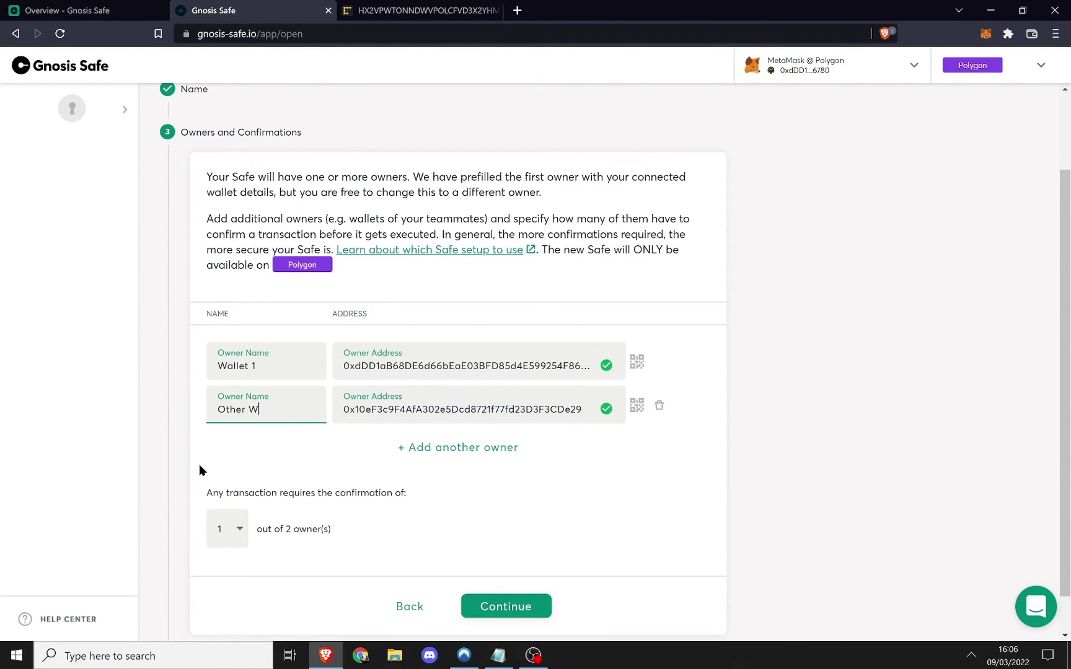
{"action": "type", "text": "allet"}
{"action": "scroll", "coordinate": [824, 446], "scroll_direction": "down", "scroll_amount": 1}
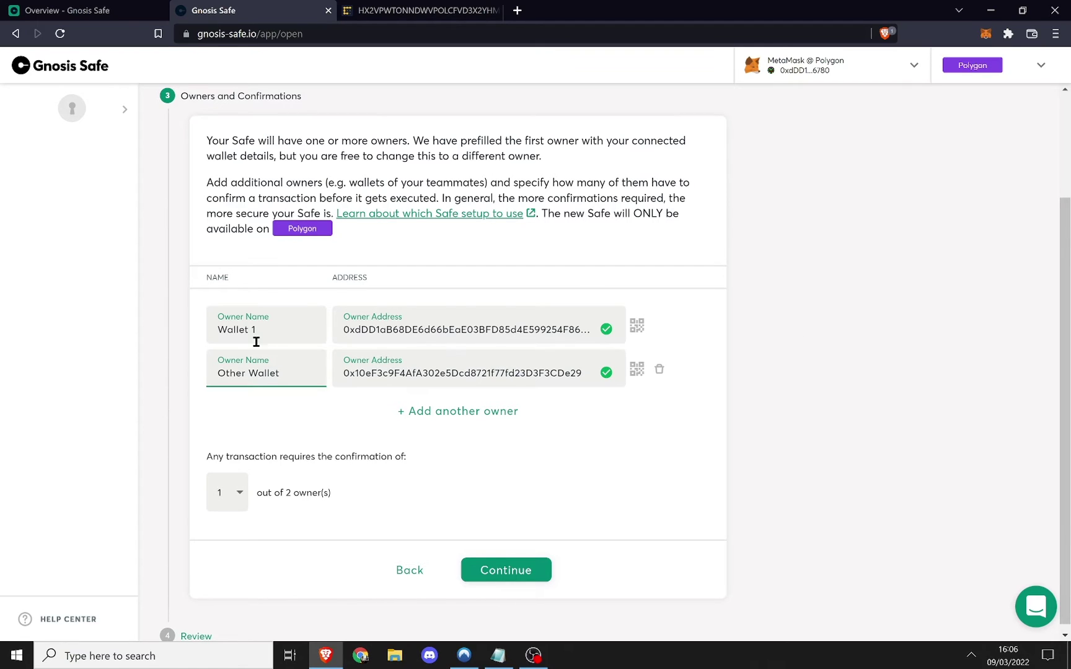
Step: Set the required confirmations to 2 out of 2 owners and proceed to the review
{"action": "scroll", "coordinate": [426, 423], "scroll_direction": "down", "scroll_amount": 1}
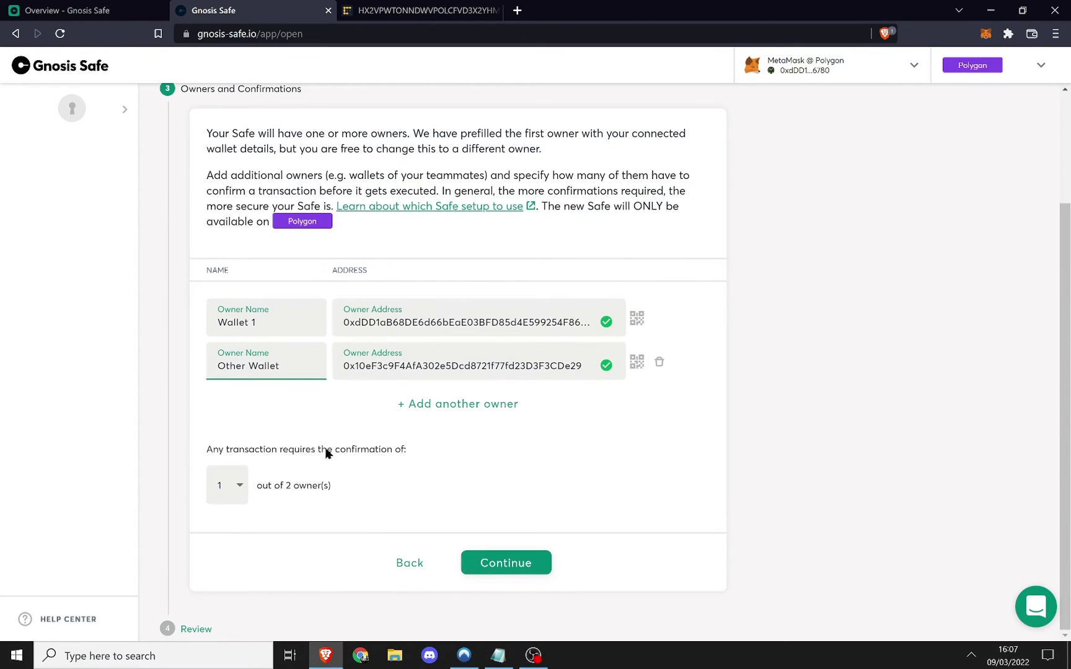
{"action": "left_click", "coordinate": [242, 489]}
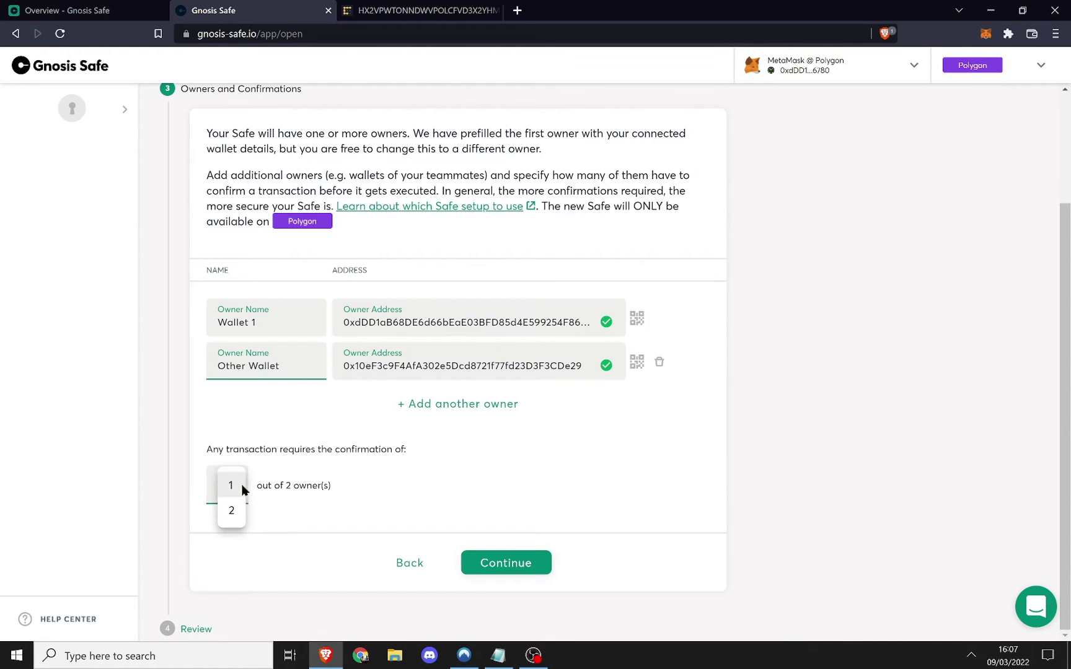
{"action": "left_click", "coordinate": [232, 513]}
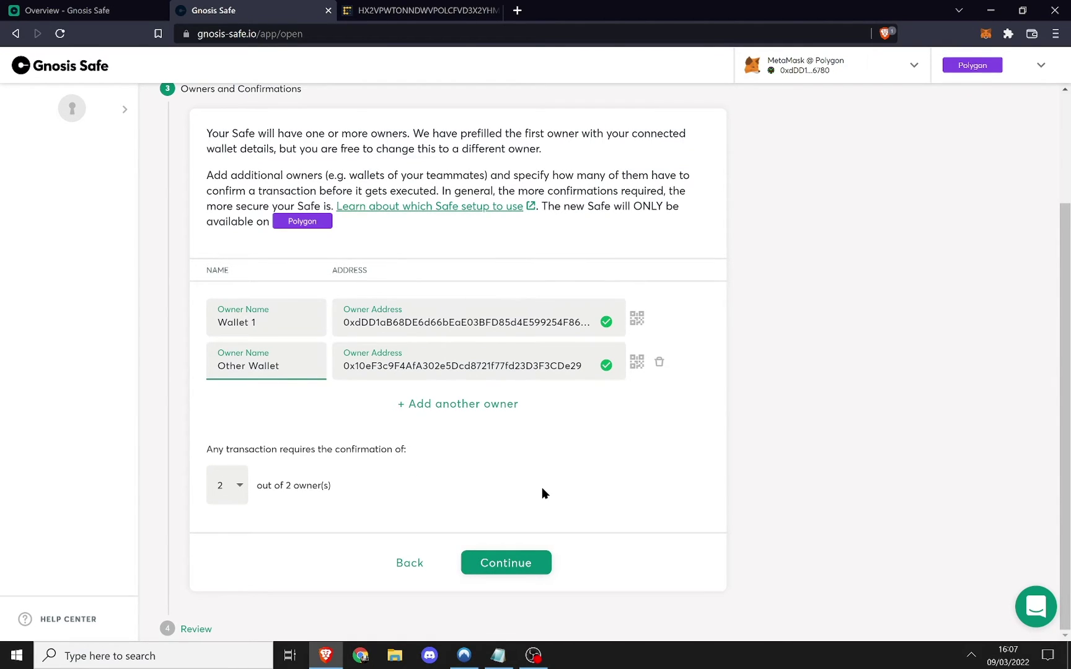
{"action": "left_click", "coordinate": [523, 561]}
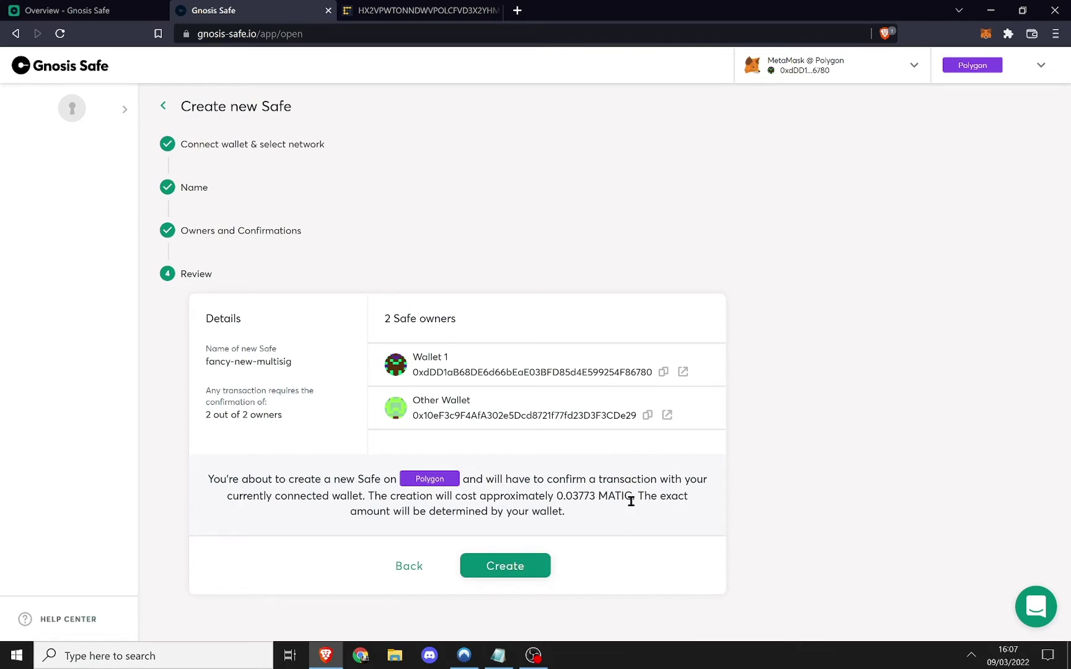
Step: Check the fancy-new-multisig name, two owners and 2-of-2 threshold, then create the Safe
{"action": "left_click_drag", "start_coordinate": [632, 496], "coordinate": [371, 506]}
{"action": "left_click", "coordinate": [370, 507]}
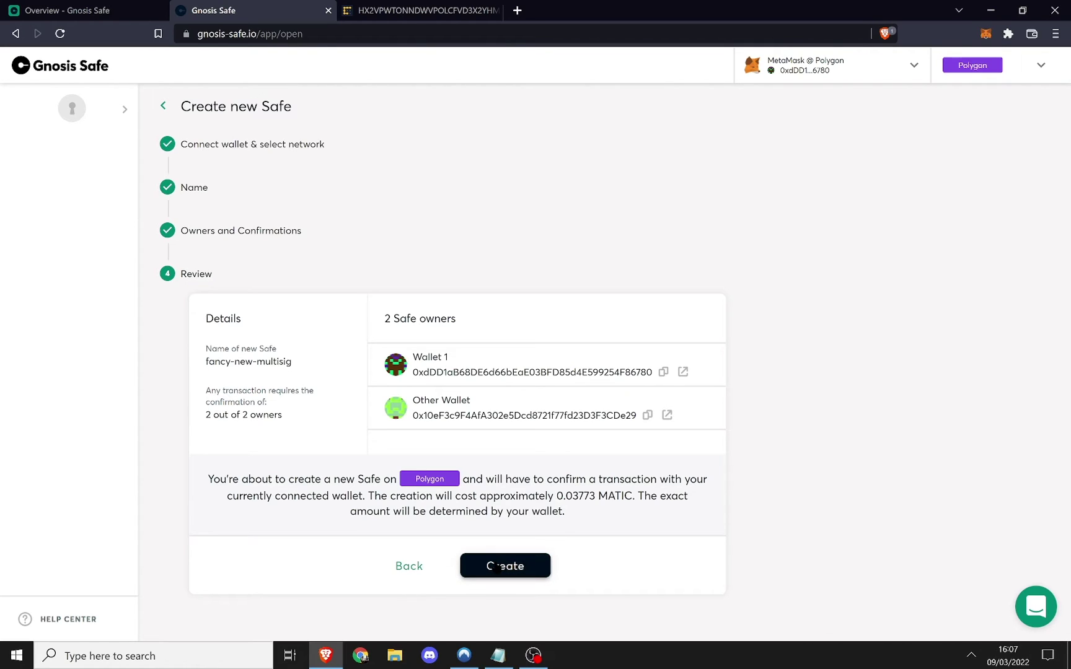
{"action": "left_click", "coordinate": [495, 565]}
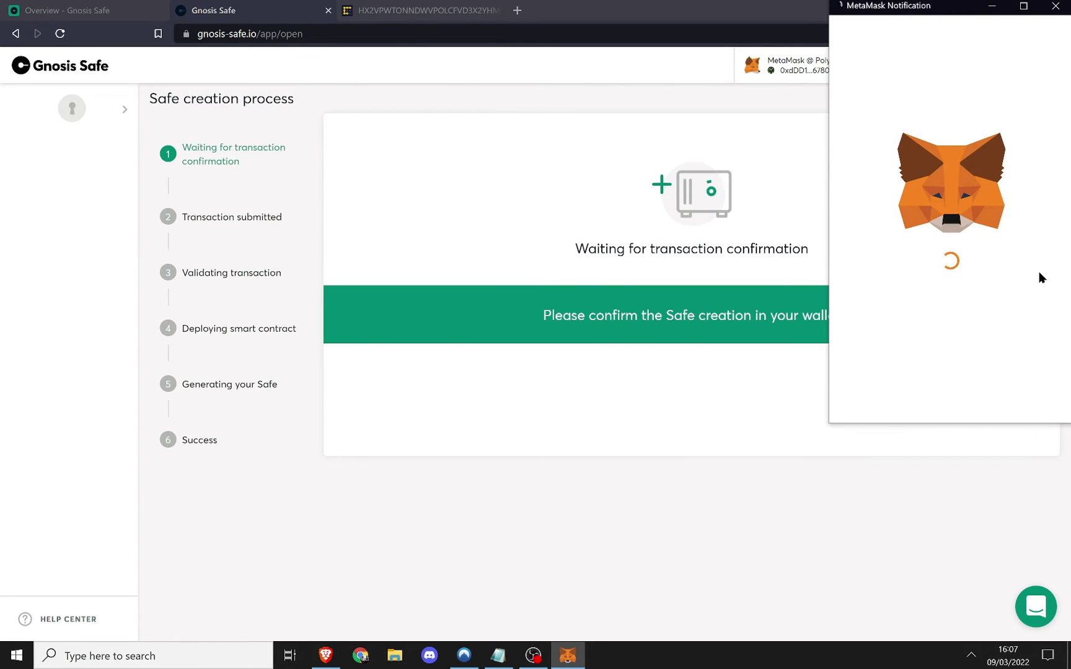
Step: Confirm the Safe creation transaction in MetaMask, paying its gas
{"action": "scroll", "coordinate": [1038, 271], "scroll_direction": "down", "scroll_amount": 2}
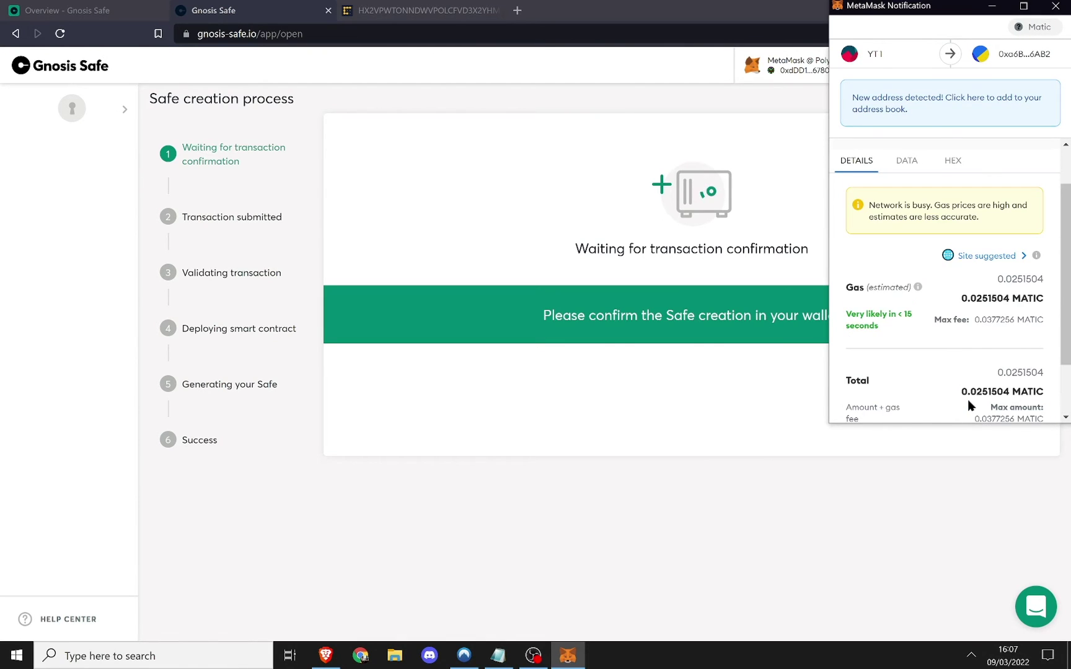
{"action": "left_click", "coordinate": [1010, 391]}
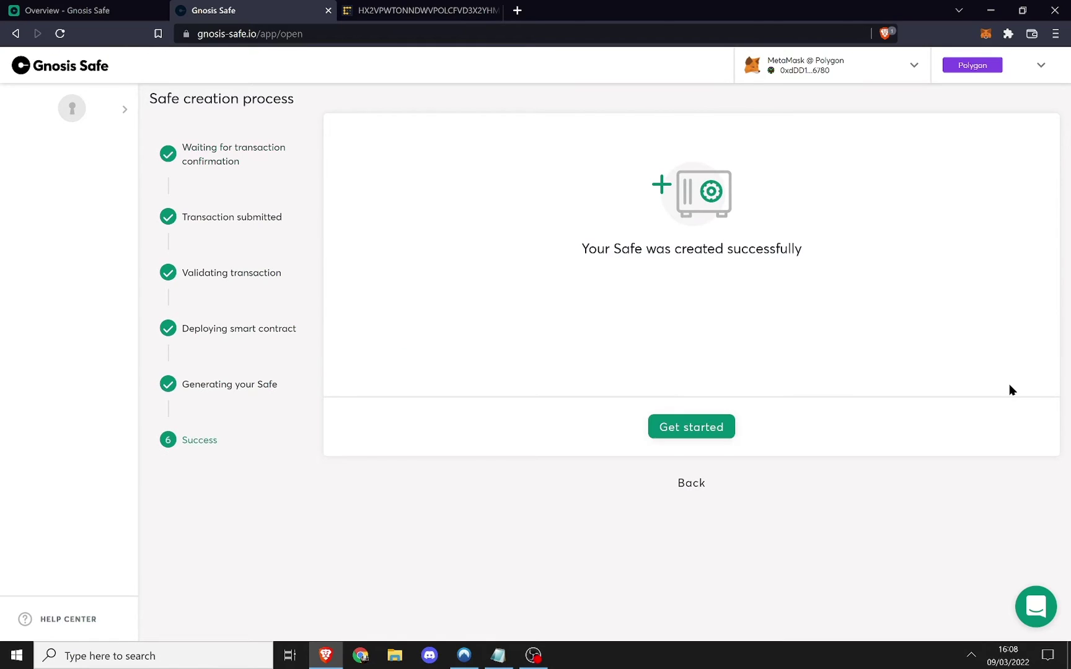
Step: Enter the new Safe past the Polygon-only notice to see its 0.00 MATIC balance
{"action": "left_click", "coordinate": [694, 426]}
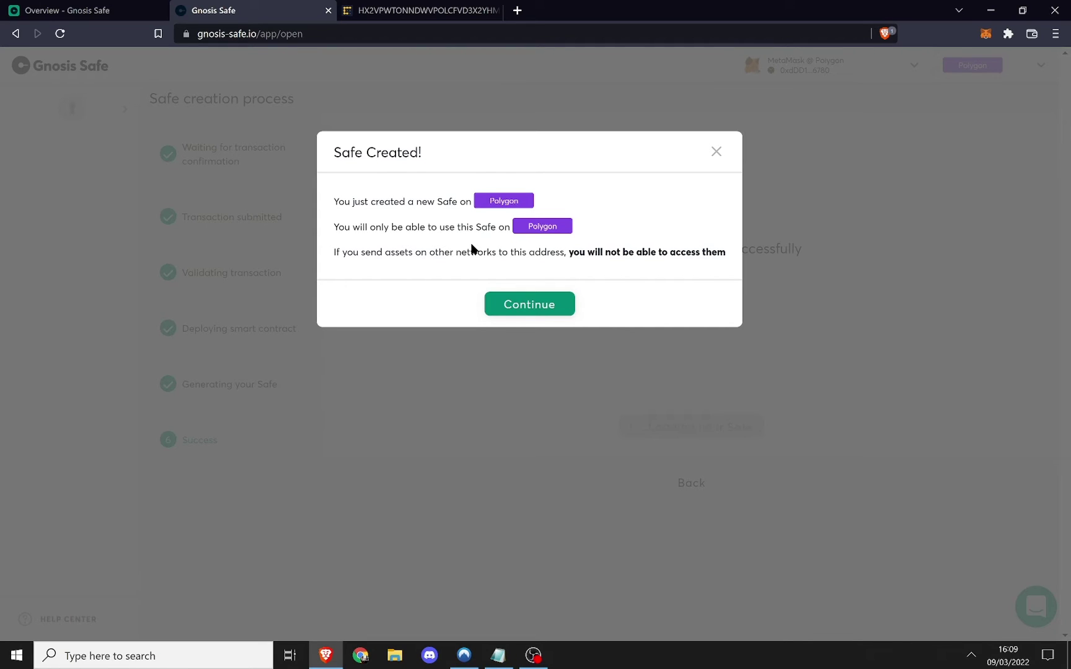
{"action": "left_click", "coordinate": [542, 304]}
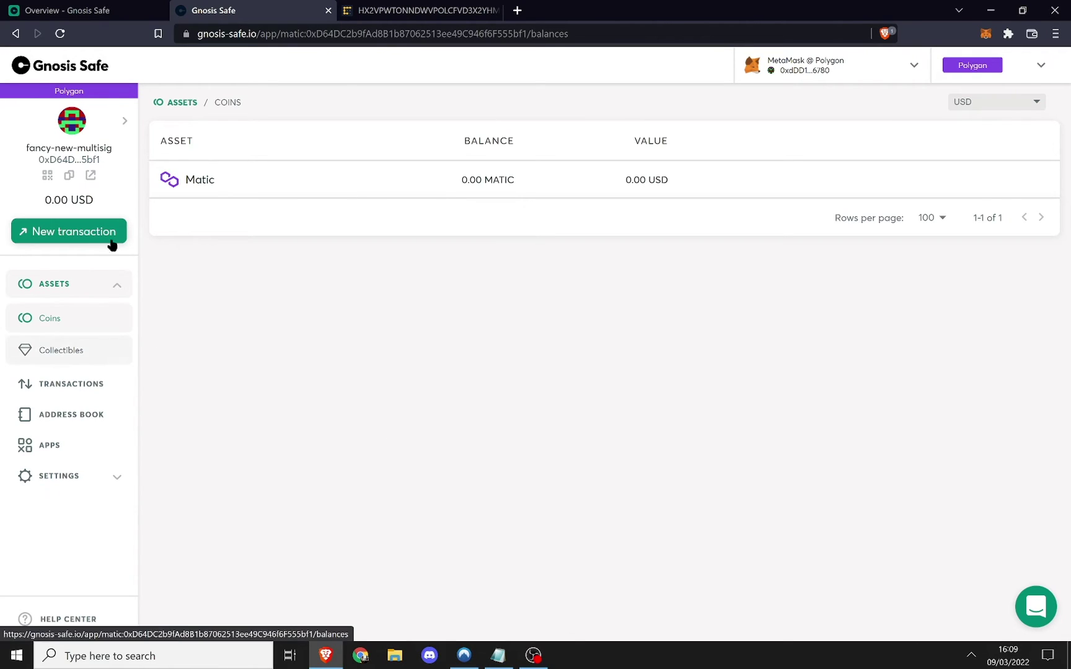
Step: Copy the new Safe's address and paste it into Notepad below the first address
{"action": "left_click", "coordinate": [70, 177]}
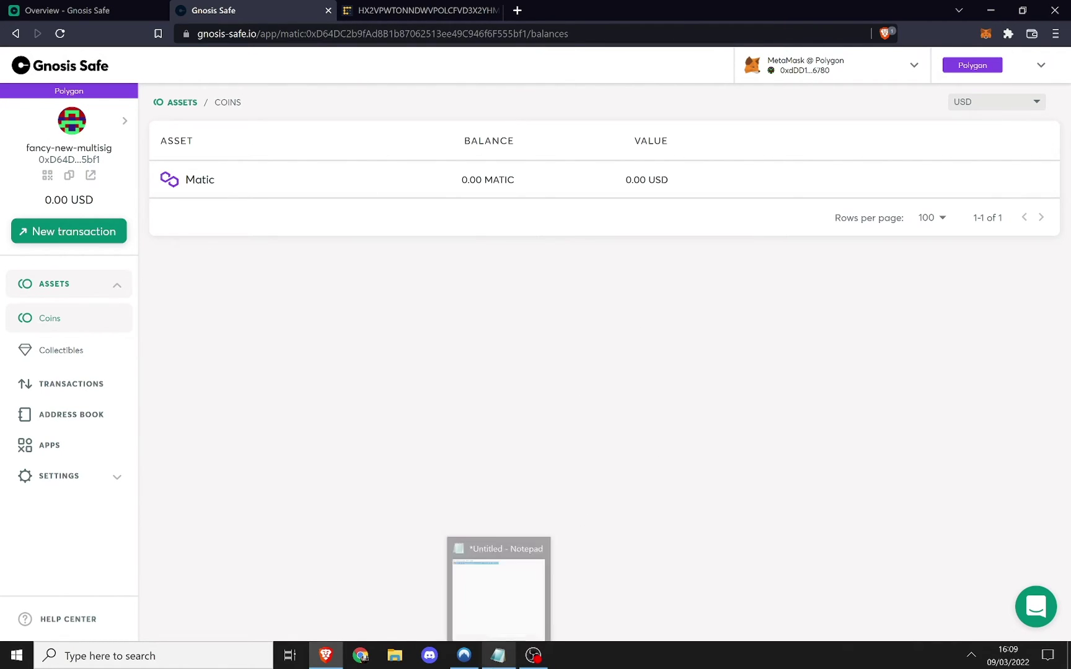
{"action": "left_click", "coordinate": [498, 655]}
{"action": "left_click", "coordinate": [912, 187]}
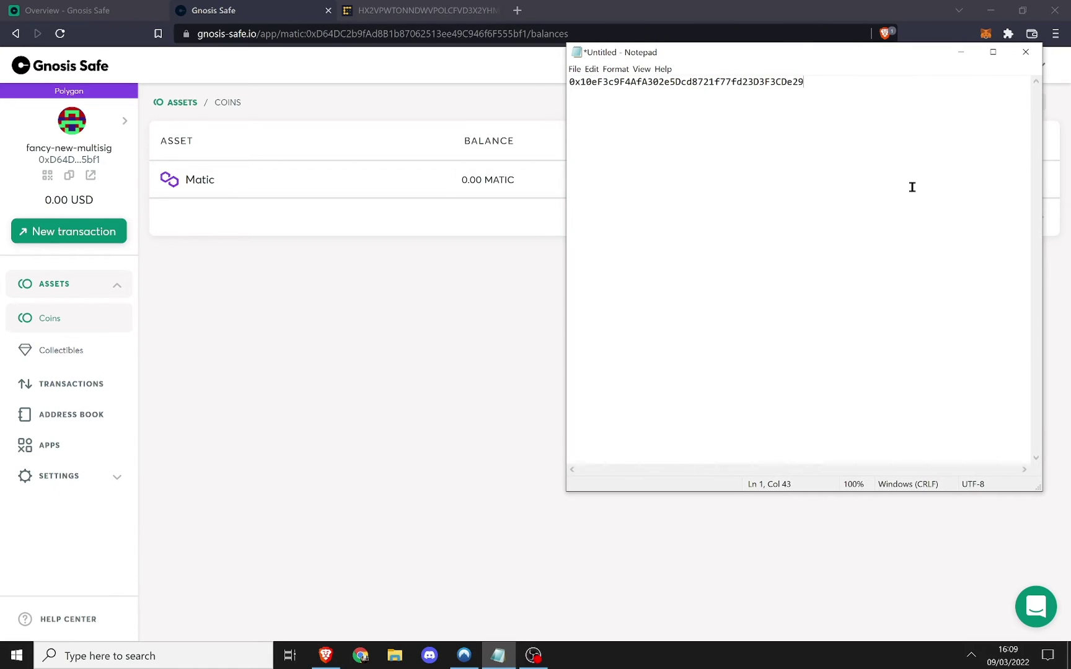
{"action": "key", "text": "Return"}
{"action": "key", "text": "Return"}
{"action": "key", "text": "ctrl+v"}
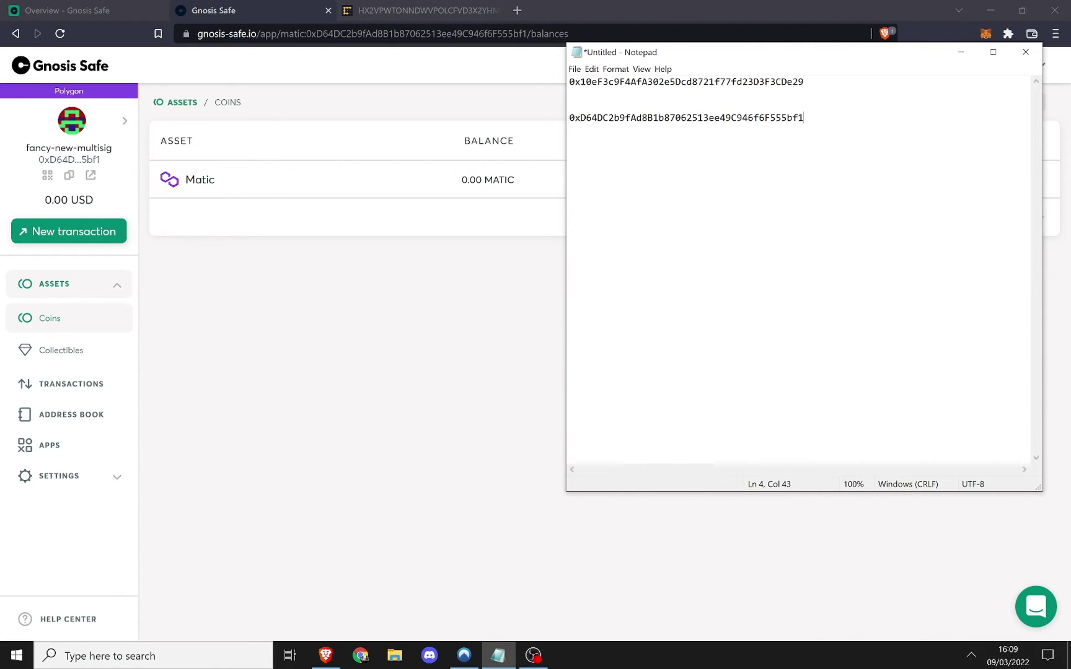
Step: Strip the stray prefix from the Safe address line, select the address, and return to the browser
{"action": "left_click", "coordinate": [568, 119]}
{"action": "double_click", "coordinate": [568, 120]}
{"action": "left_click", "coordinate": [568, 120]}
{"action": "type", "text": "eth:"}
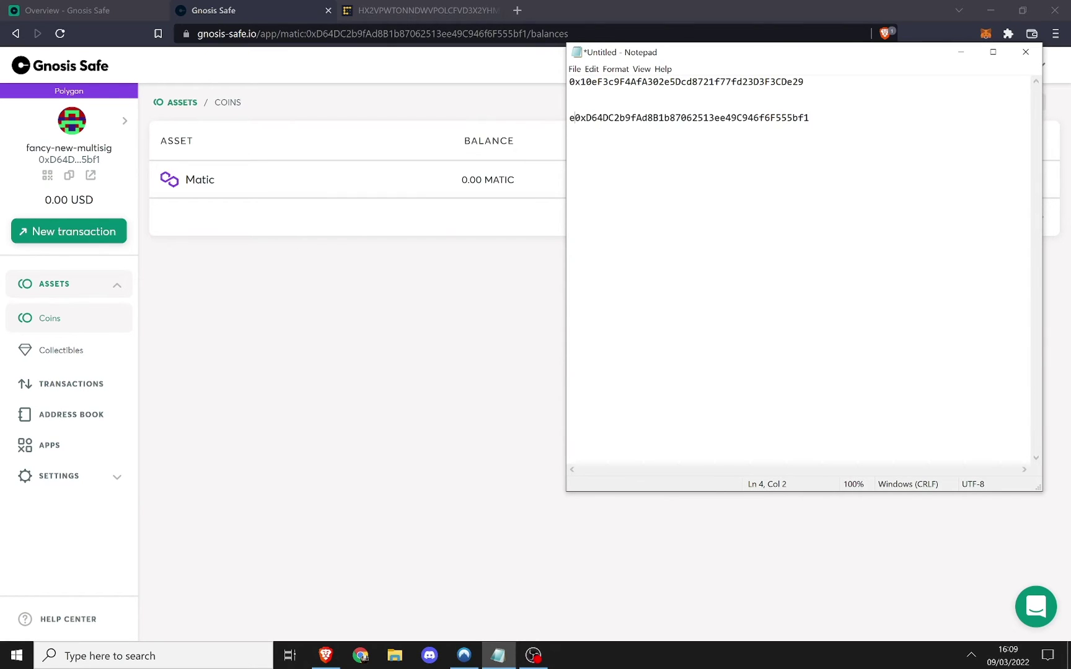
{"action": "key", "text": "BackSpace"}
{"action": "key", "text": "BackSpace"}
{"action": "key", "text": "BackSpace"}
{"action": "key", "text": "BackSpace"}
{"action": "type", "text": "matic:"}
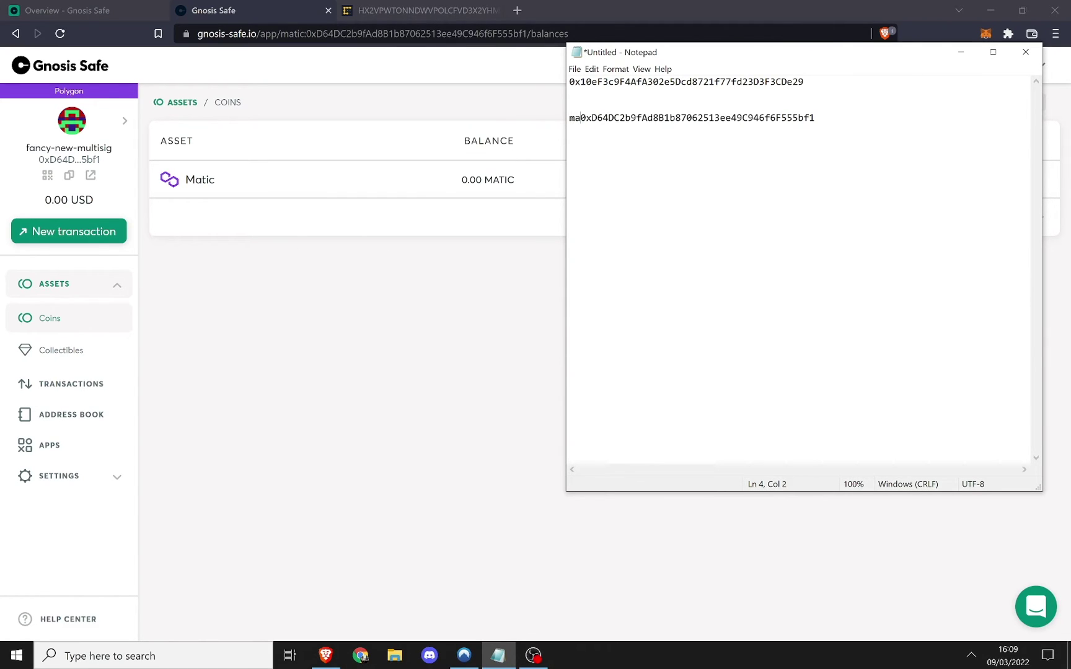
{"action": "key", "text": "BackSpace"}
{"action": "key", "text": "BackSpace"}
{"action": "key", "text": "BackSpace"}
{"action": "key", "text": "BackSpace"}
{"action": "key", "text": "BackSpace"}
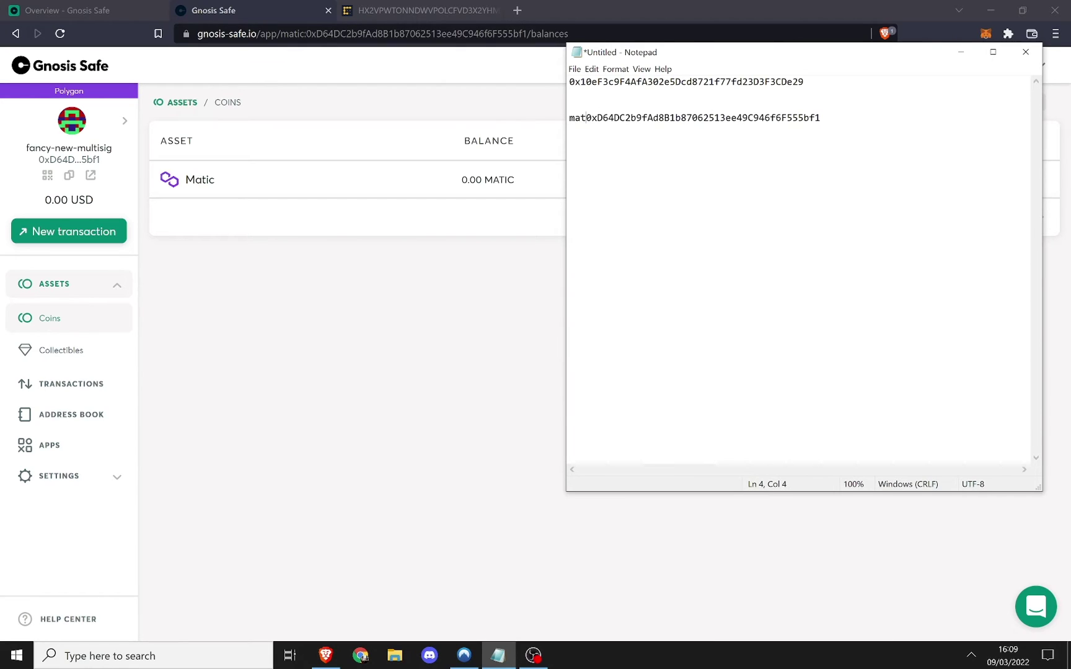
{"action": "key", "text": "BackSpace"}
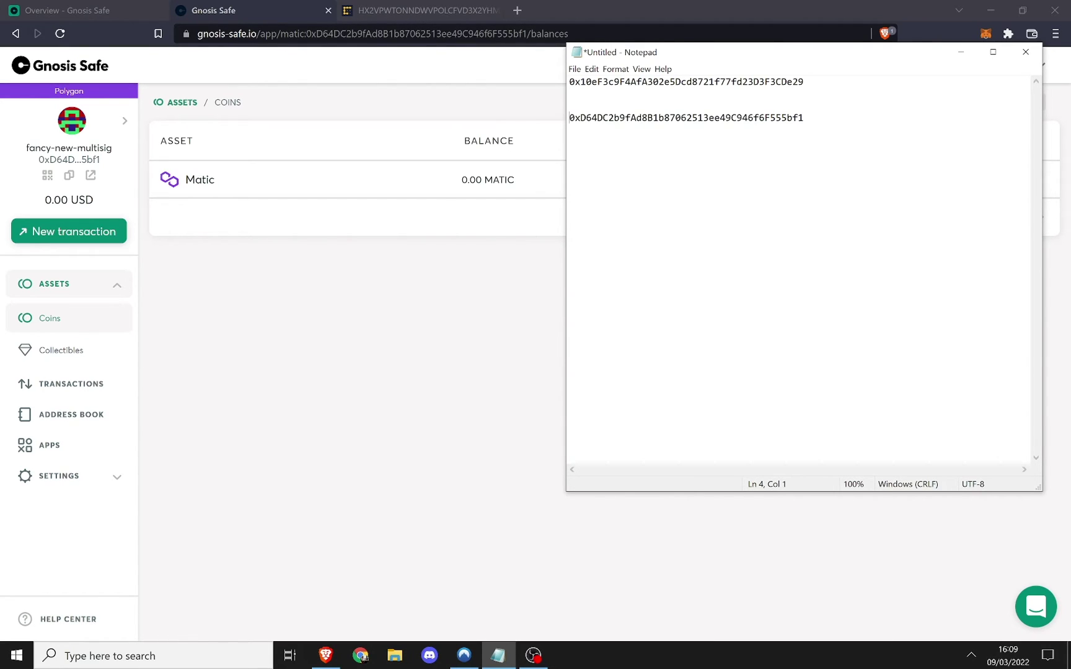
{"action": "left_click", "coordinate": [614, 119]}
{"action": "double_click", "coordinate": [614, 119]}
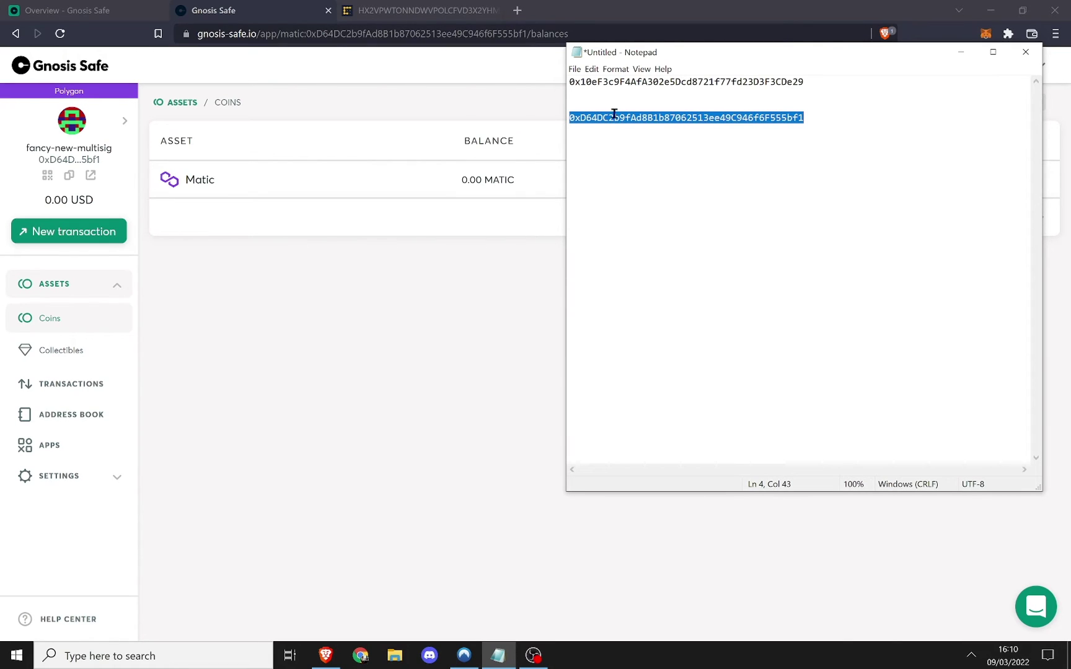
{"action": "left_click", "coordinate": [362, 426]}
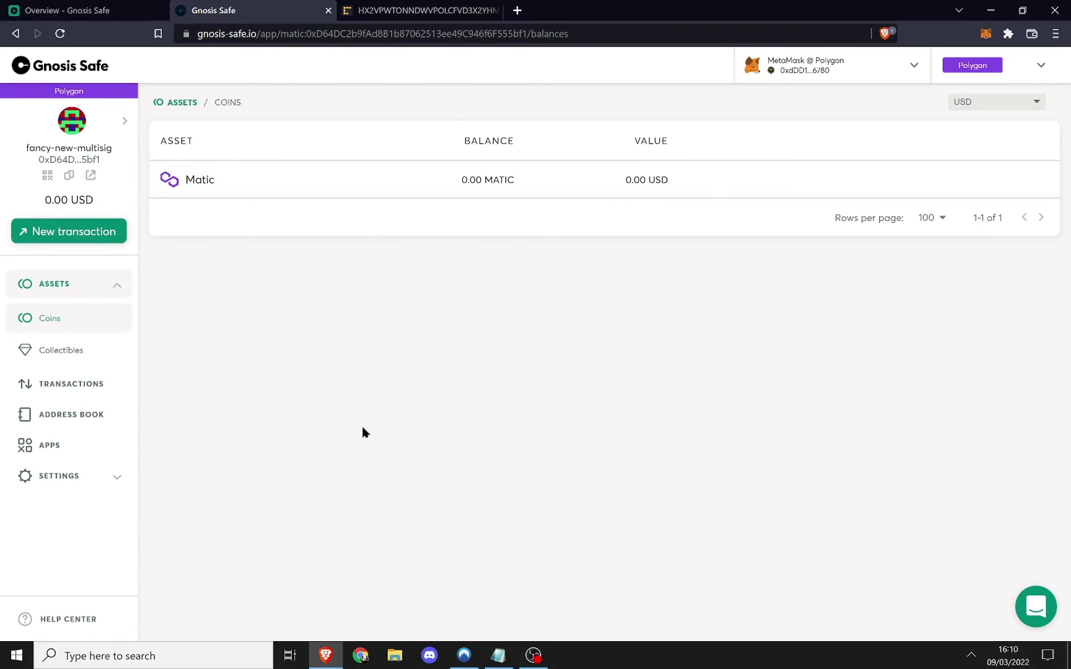
Step: Send 1.5 MATIC from the MetaMask wallet to the Safe's pasted address
{"action": "left_click", "coordinate": [986, 34]}
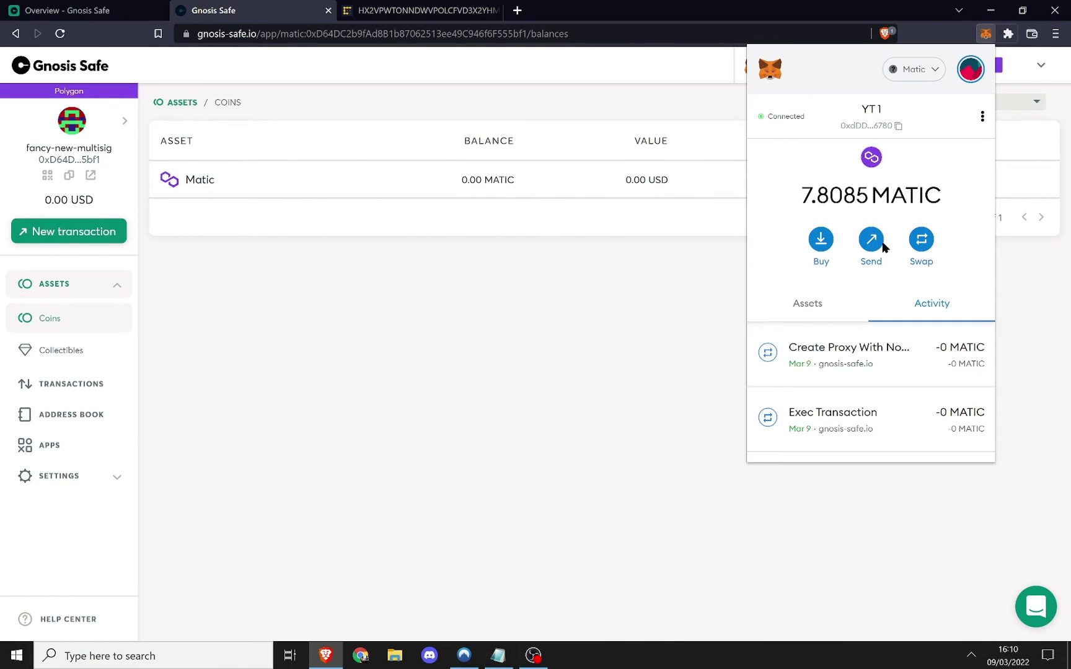
{"action": "left_click", "coordinate": [868, 253]}
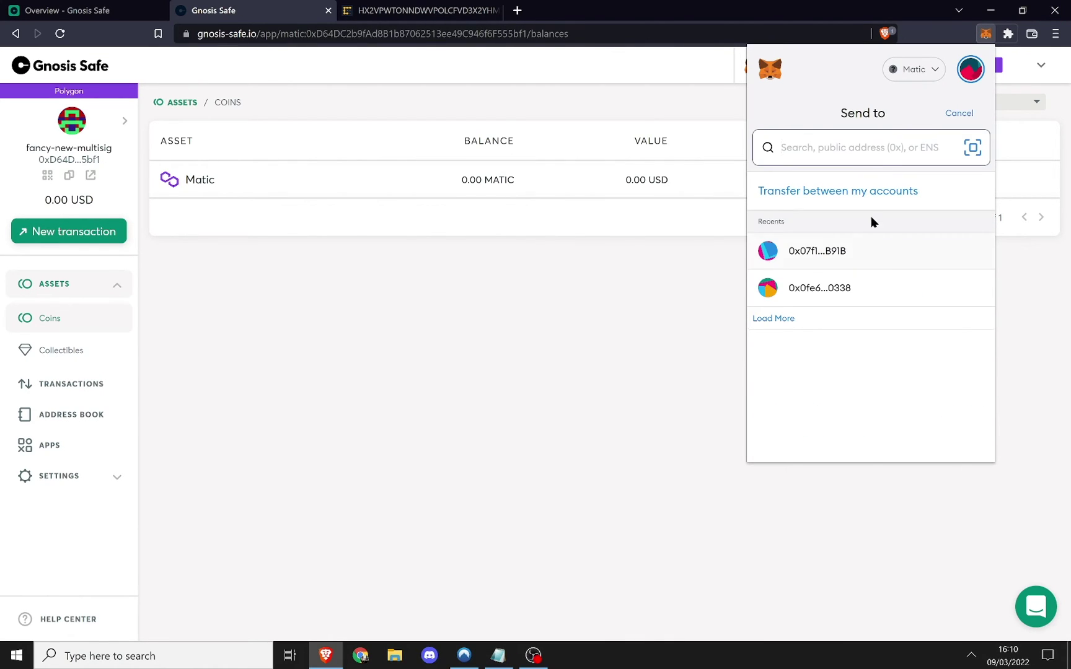
{"action": "key", "text": "ctrl+v"}
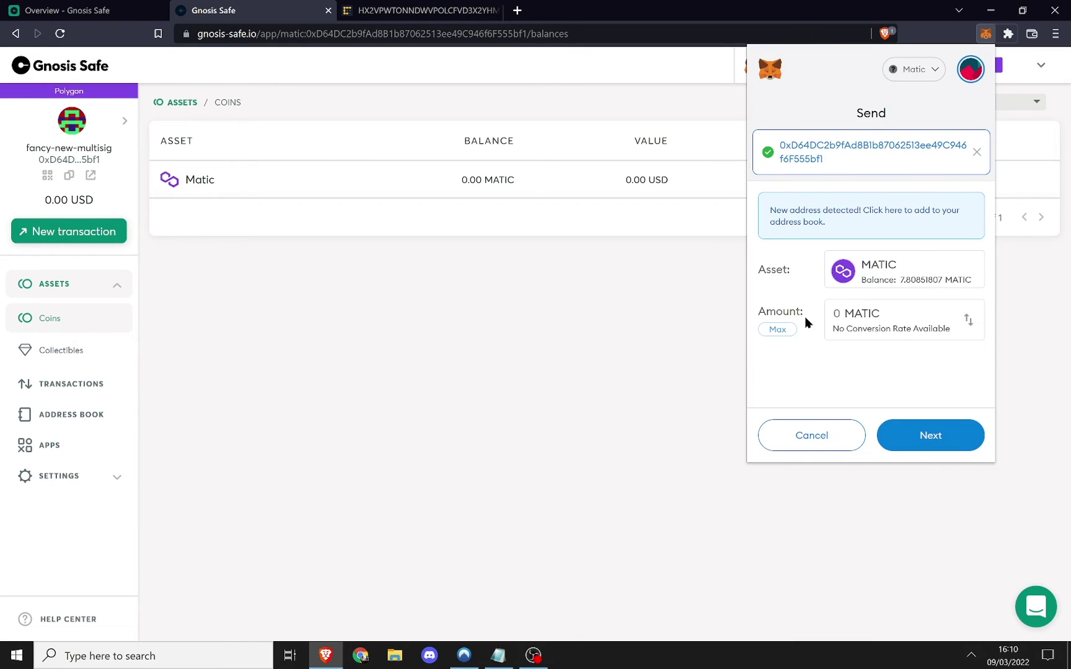
{"action": "type", "text": "1.5"}
{"action": "left_click", "coordinate": [913, 434]}
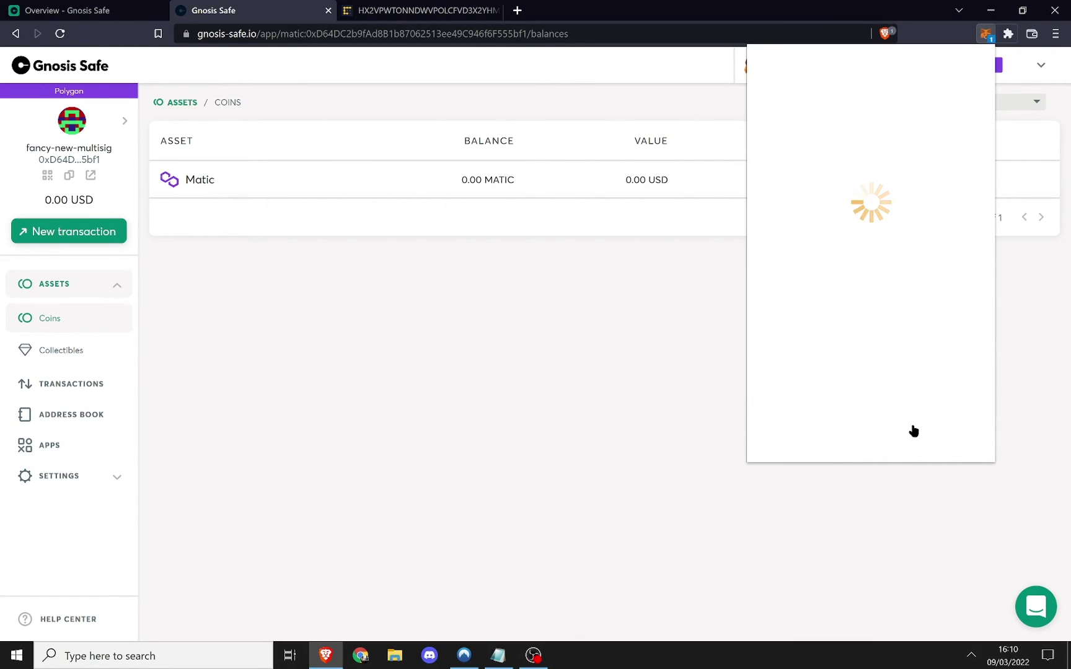
{"action": "scroll", "coordinate": [915, 420], "scroll_direction": "down", "scroll_amount": 1}
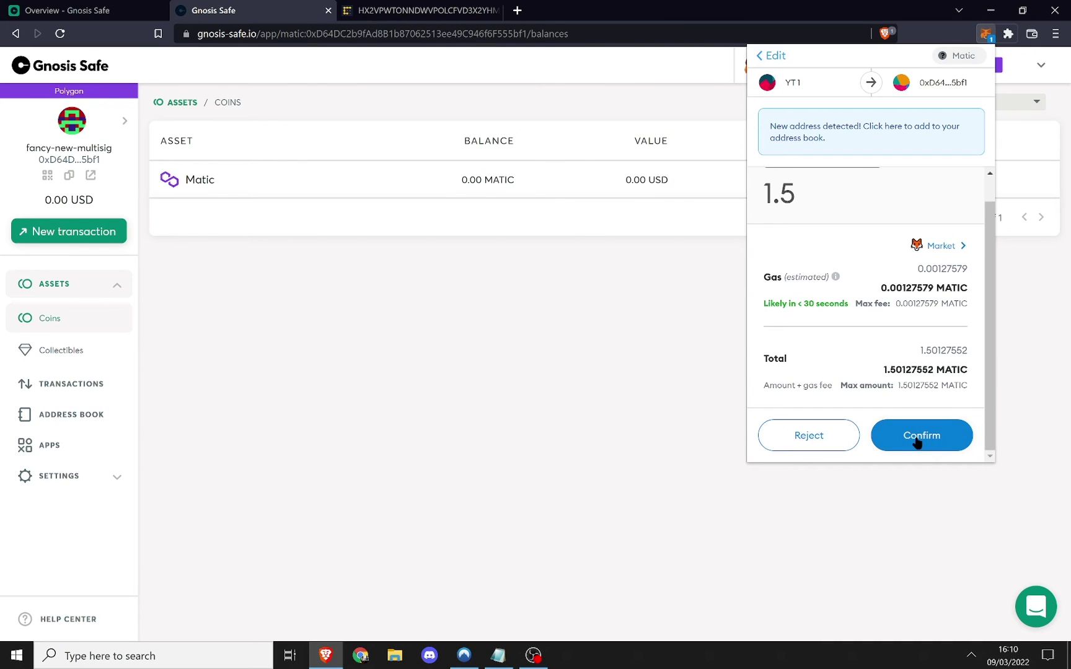
{"action": "left_click", "coordinate": [917, 440]}
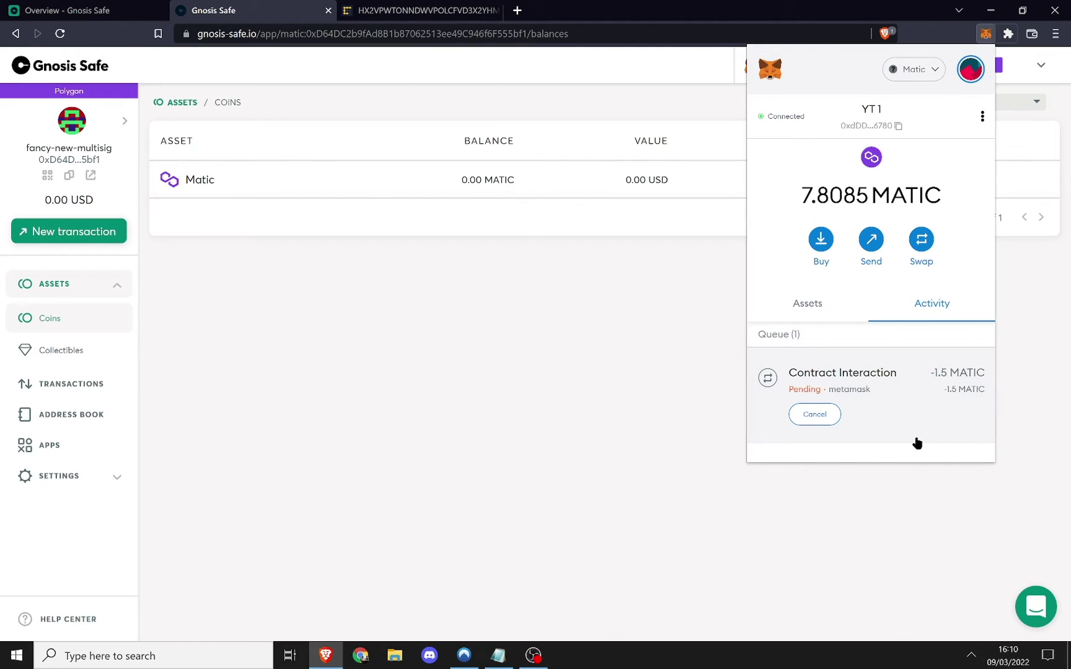
{"action": "left_click", "coordinate": [309, 286]}
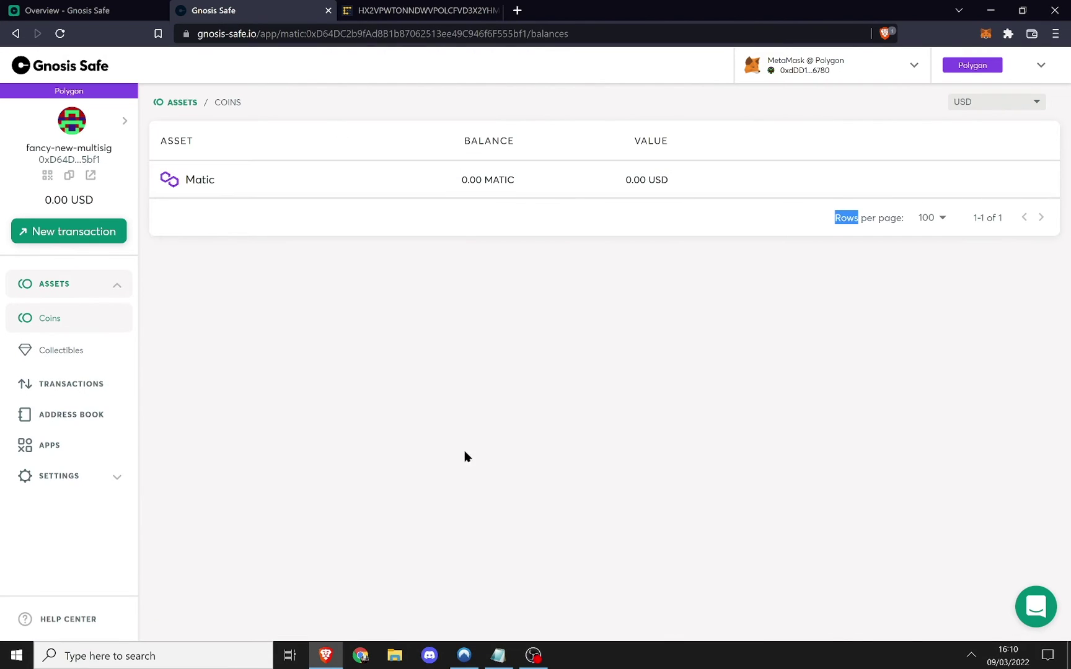
Step: Browse the Safe's Collectibles, Transactions and Coins pages, noting the 2.30 USD balance
{"action": "left_click", "coordinate": [459, 370]}
{"action": "mouse_move", "coordinate": [834, 175]}
{"action": "left_click", "coordinate": [41, 351]}
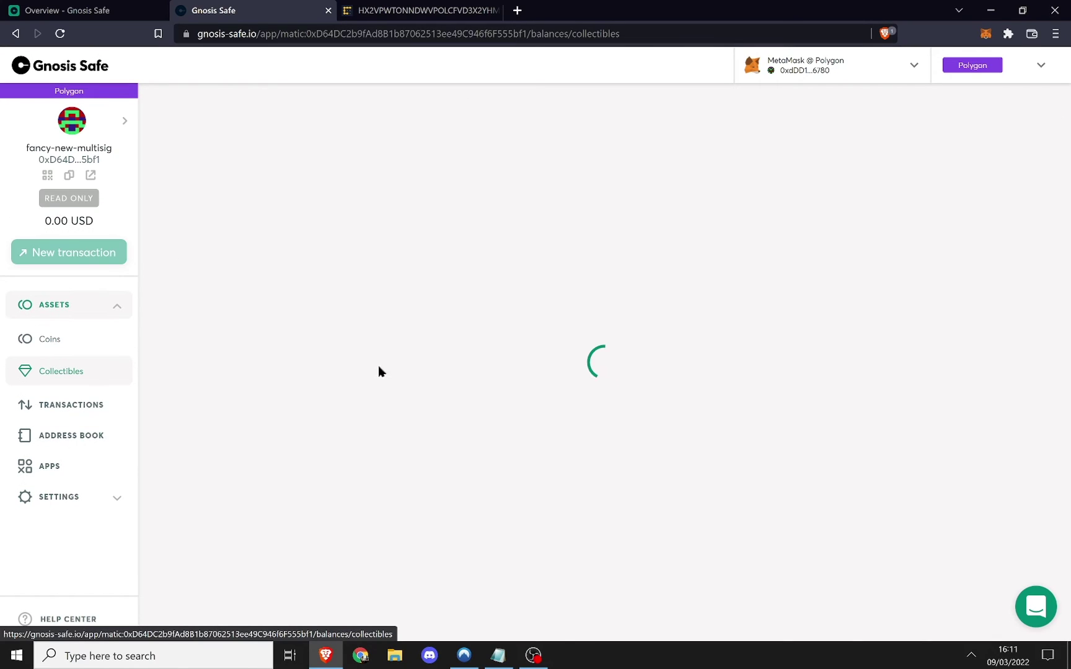
{"action": "left_click", "coordinate": [34, 411]}
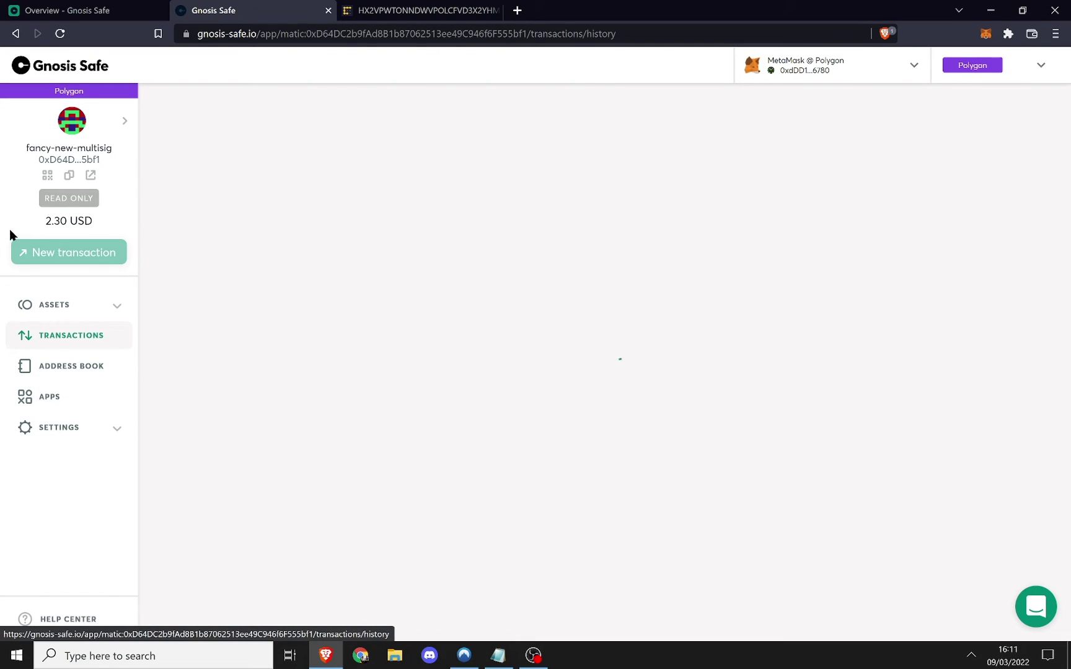
{"action": "triple_click", "coordinate": [69, 222]}
{"action": "left_click", "coordinate": [166, 259]}
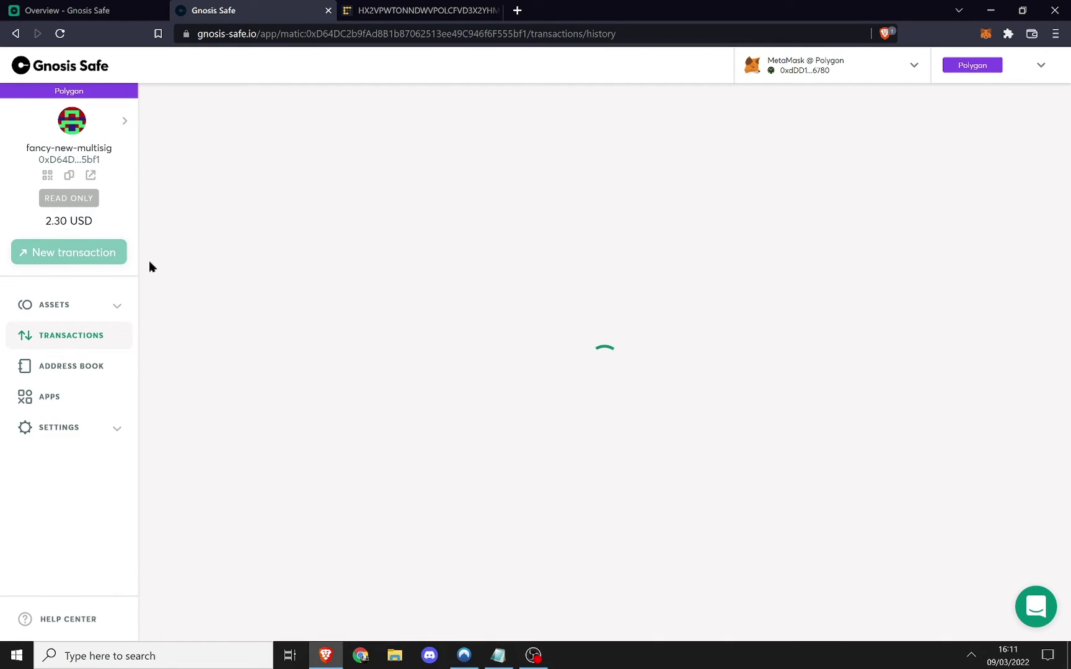
{"action": "left_click", "coordinate": [103, 312]}
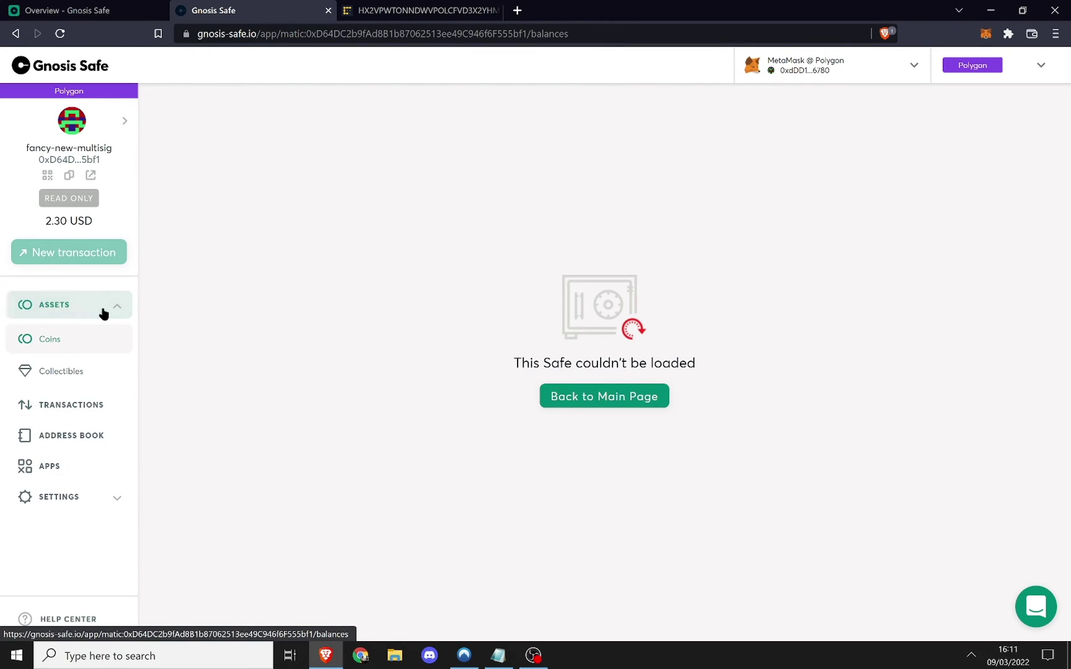
{"action": "left_click", "coordinate": [59, 354]}
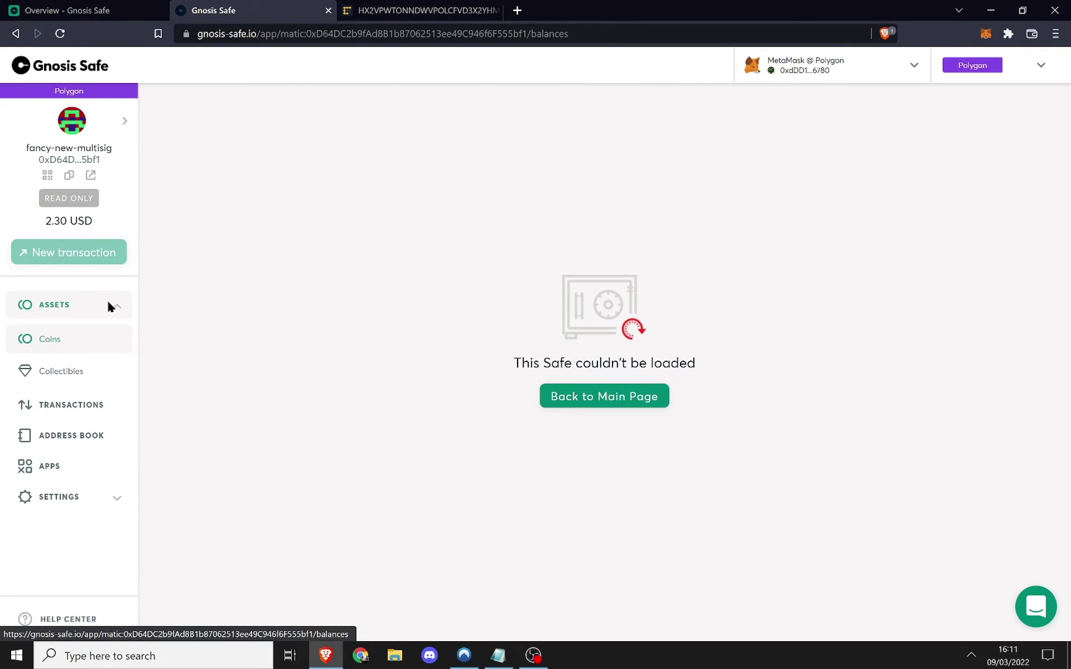
Step: Leave the error page and reopen the Safe app so Coins lists 1.50 MATIC
{"action": "left_click", "coordinate": [624, 395]}
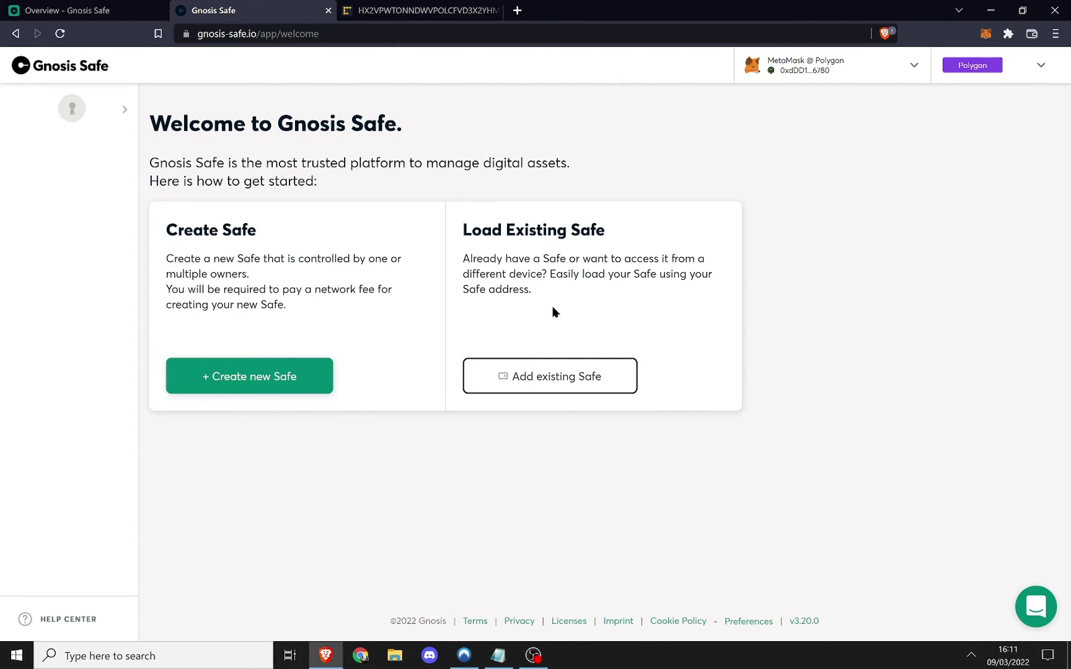
{"action": "left_click", "coordinate": [915, 67]}
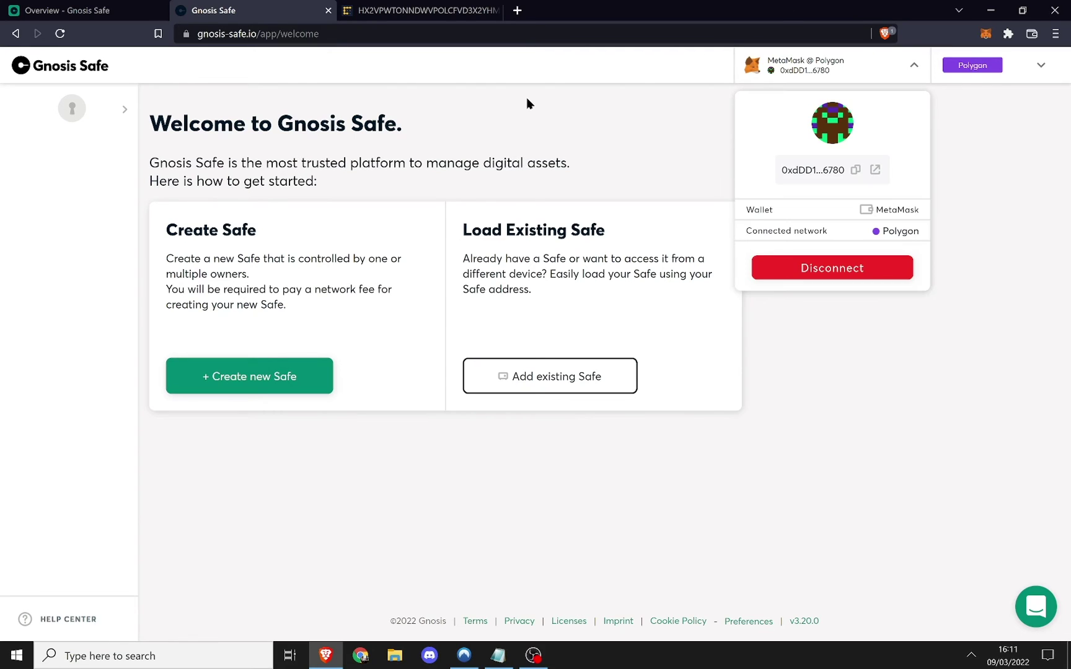
{"action": "left_click", "coordinate": [526, 99]}
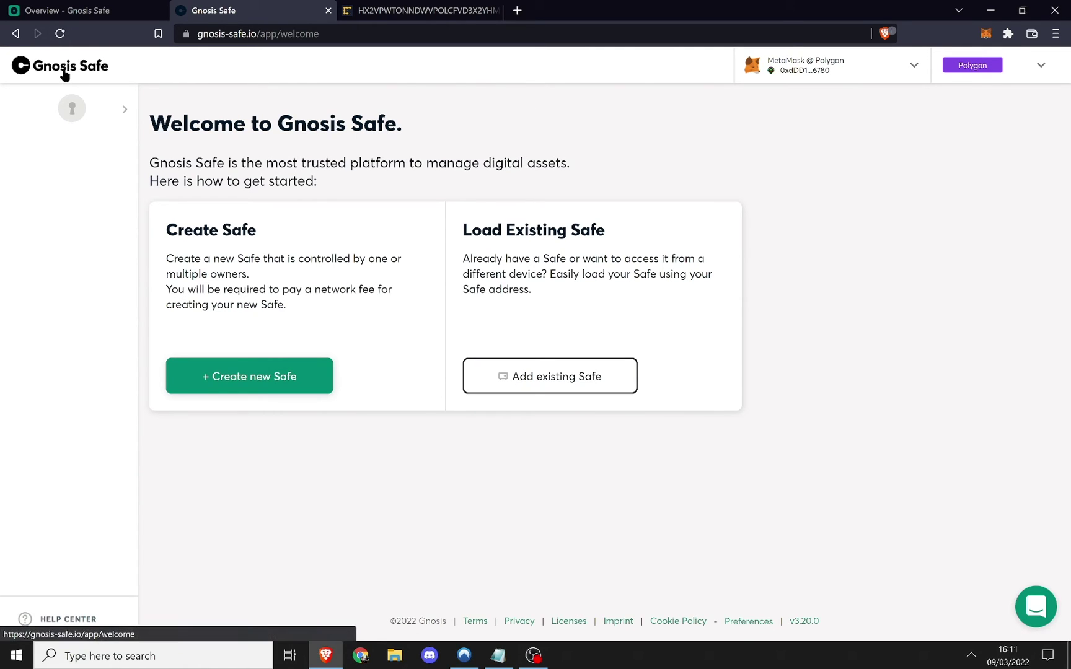
{"action": "left_click", "coordinate": [81, 10]}
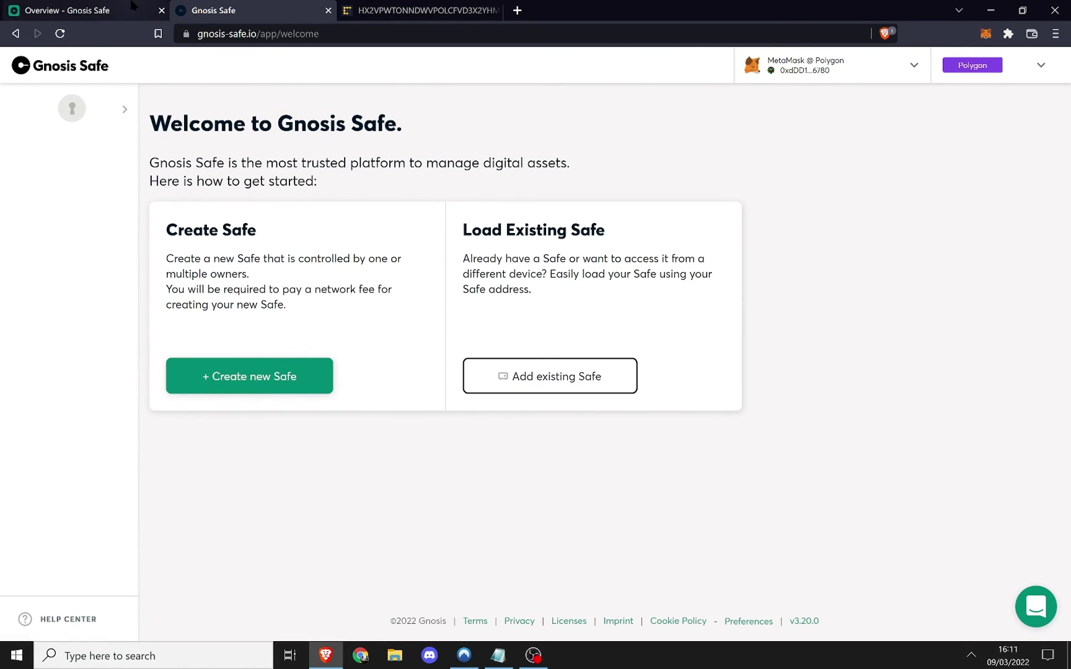
{"action": "left_click", "coordinate": [1000, 79]}
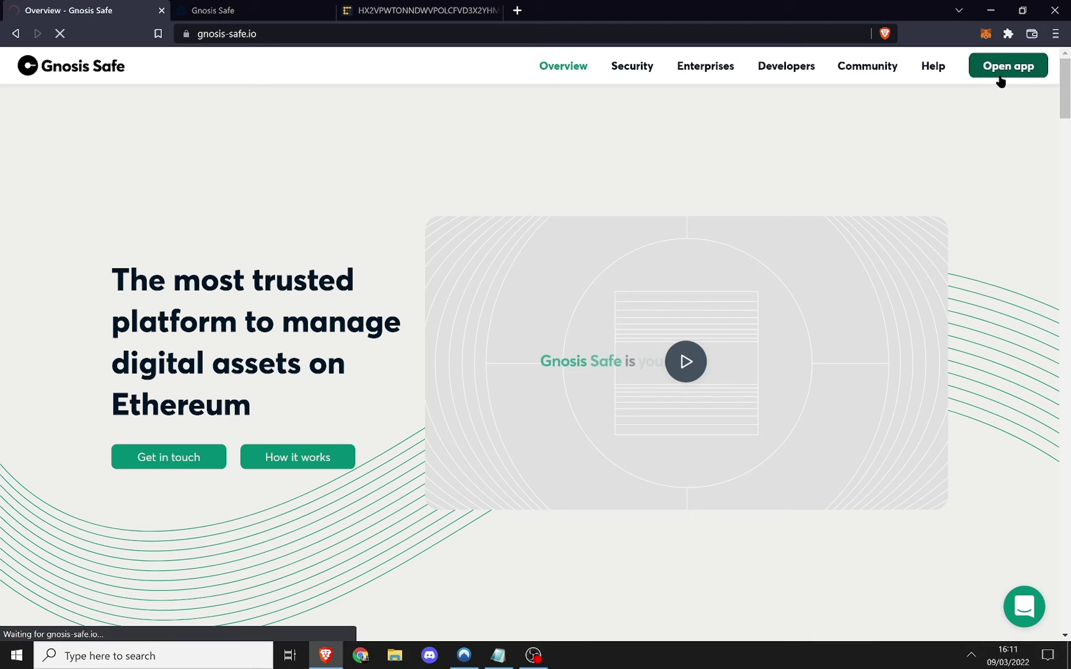
{"action": "key", "text": "ctrl+w"}
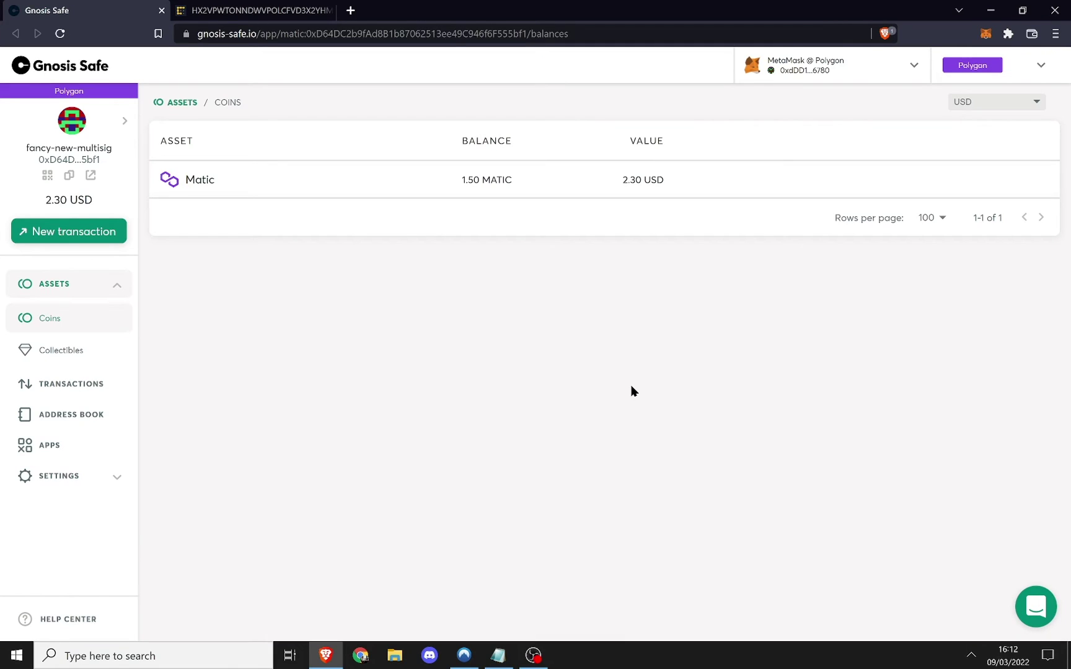
Step: View the Safe's history showing the +1.5 MATIC receipt and the Safe creation
{"action": "right_click", "coordinate": [471, 185]}
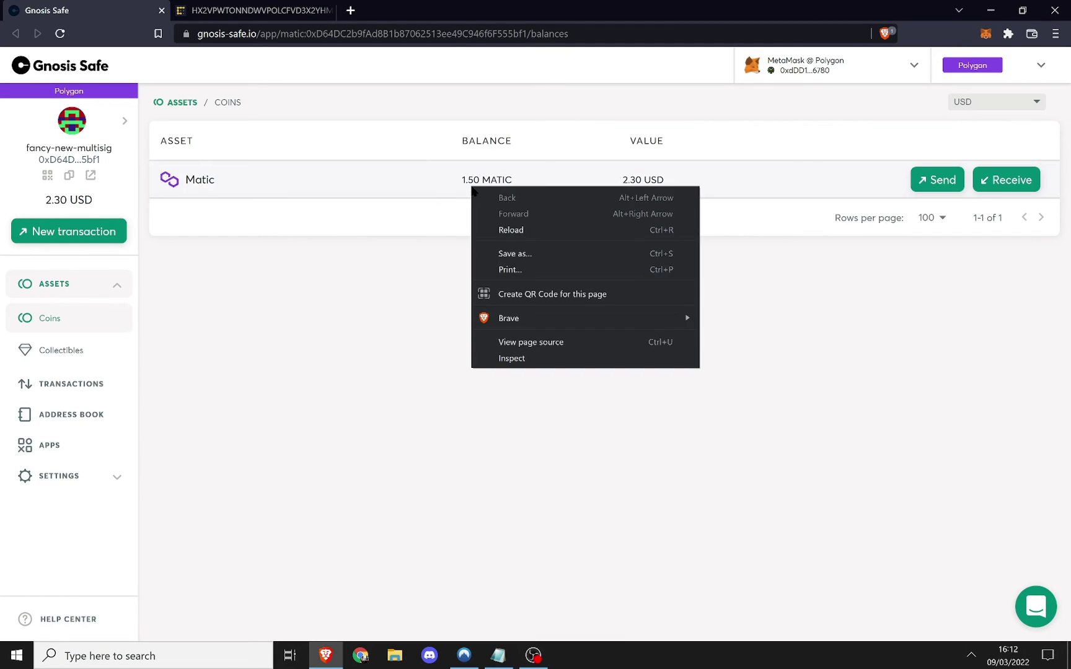
{"action": "left_click", "coordinate": [400, 262]}
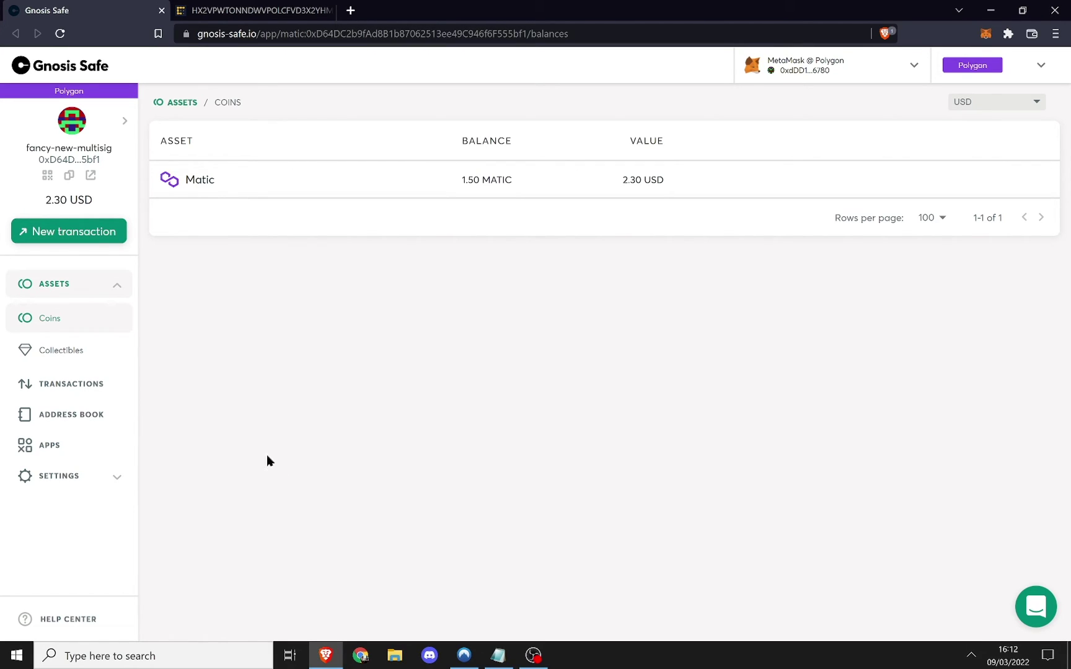
{"action": "left_click", "coordinate": [73, 382]}
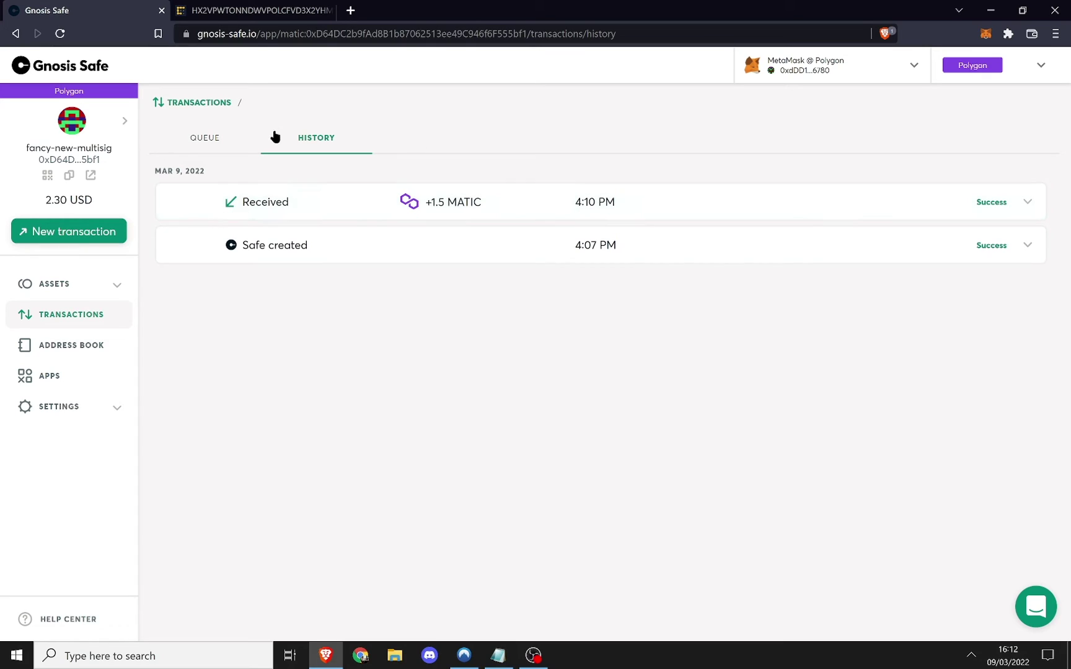
Step: Check the Queue and History tabs, then open the Address Book listing Other Wallet and Wallet 1
{"action": "left_click", "coordinate": [213, 151]}
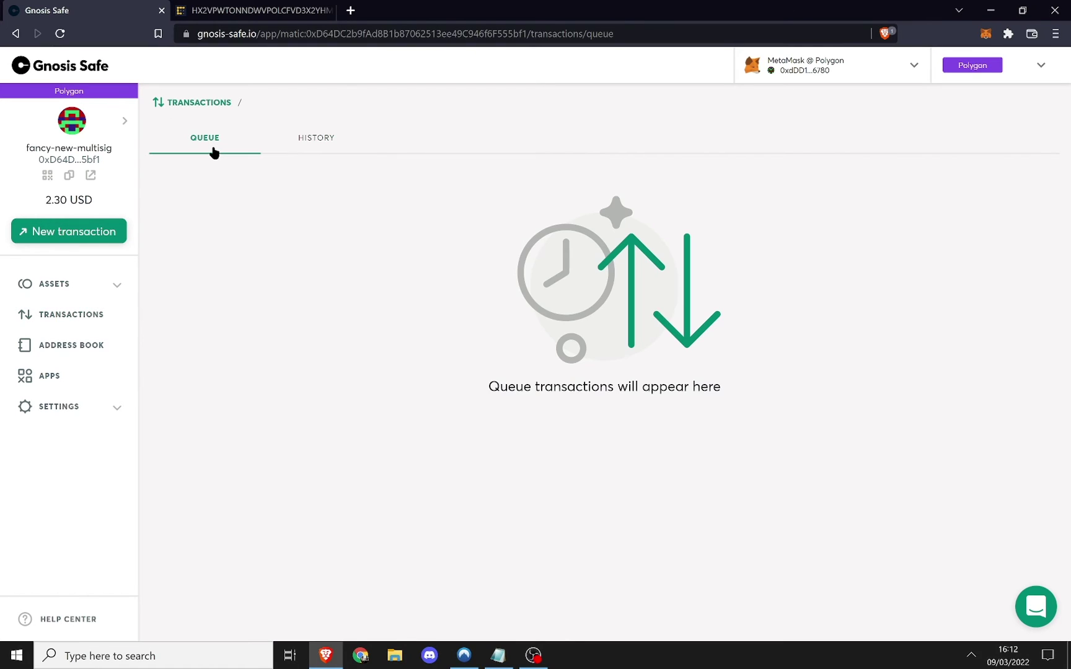
{"action": "left_click", "coordinate": [321, 146]}
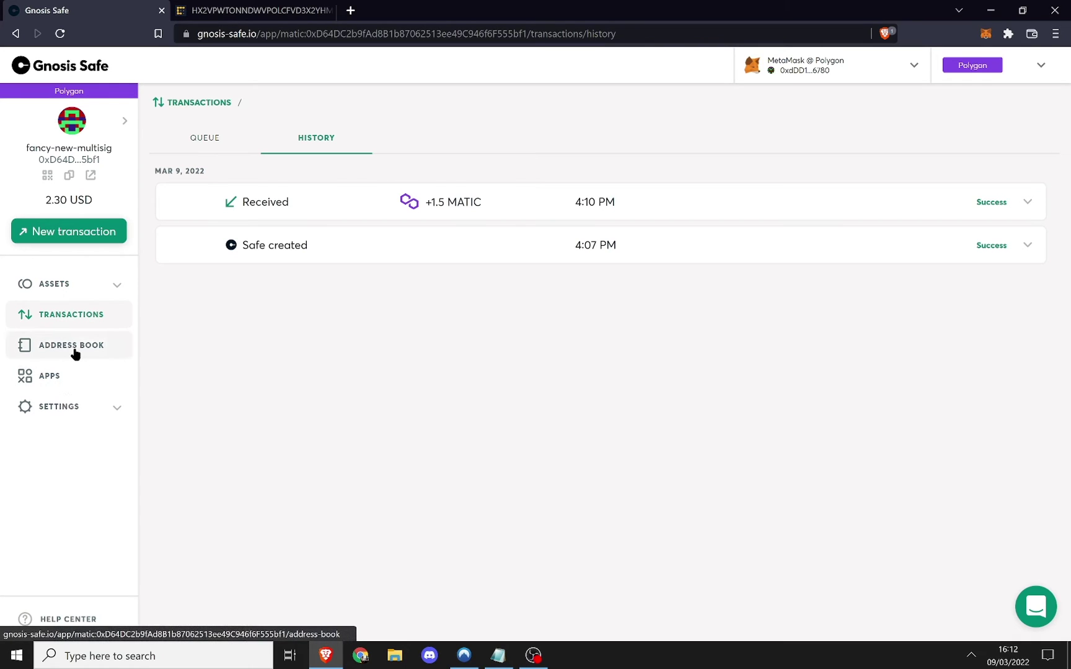
{"action": "left_click", "coordinate": [74, 349]}
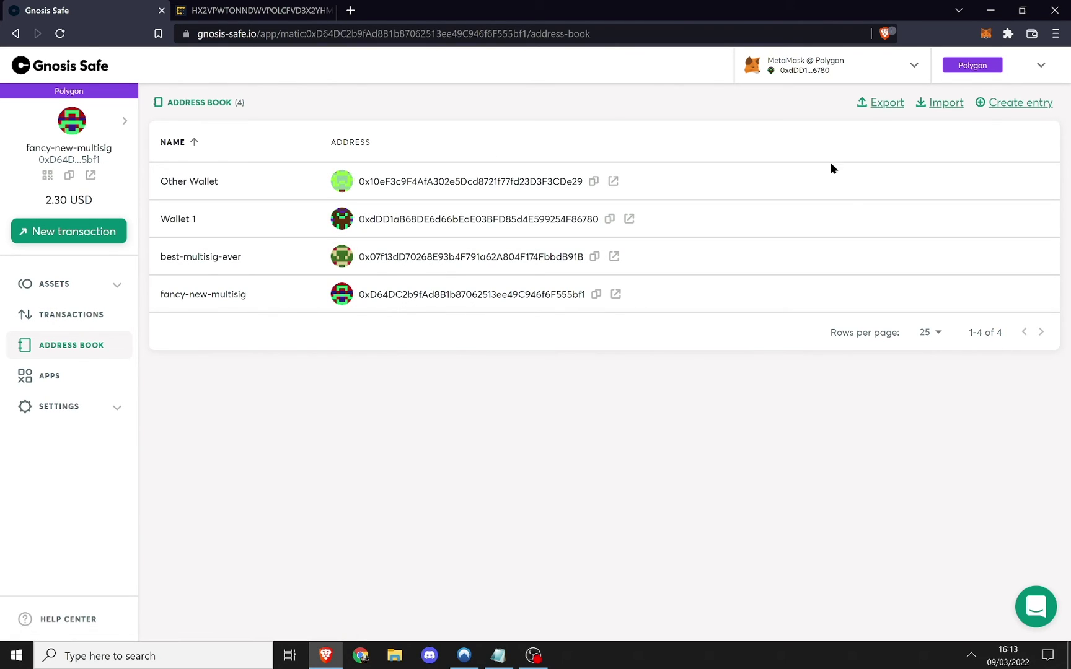
{"action": "mouse_move", "coordinate": [769, 262]}
Step: Scroll the Safe Apps catalogue from 0xPlasma Finance down to WalletConnect and Zodiac, then back up
{"action": "left_click", "coordinate": [65, 388]}
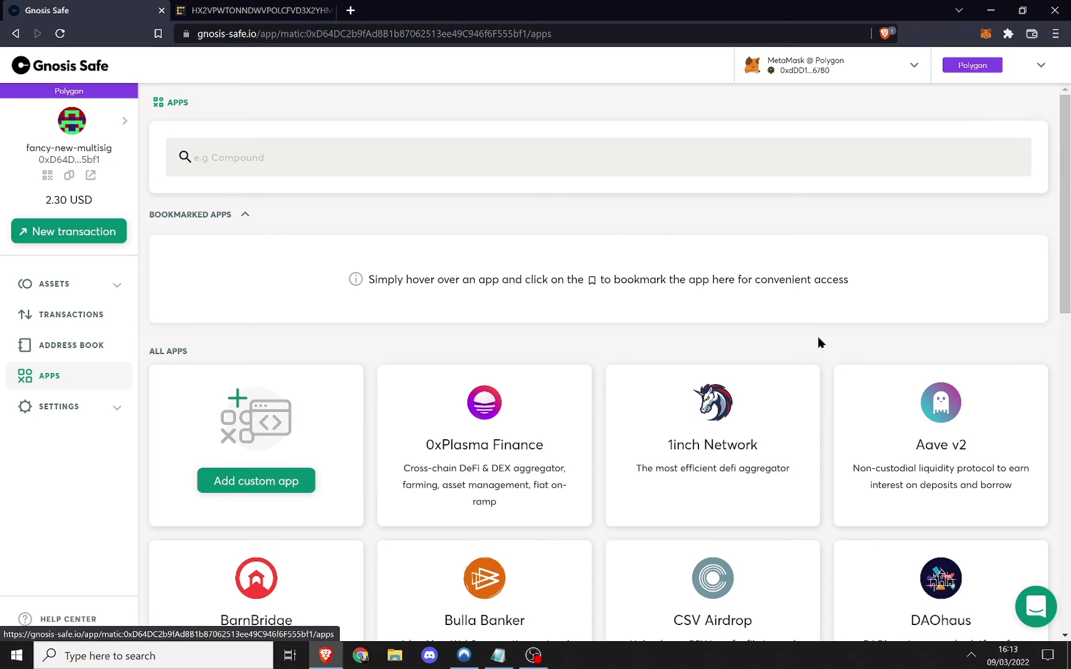
{"action": "scroll", "coordinate": [818, 341], "scroll_direction": "down", "scroll_amount": 4}
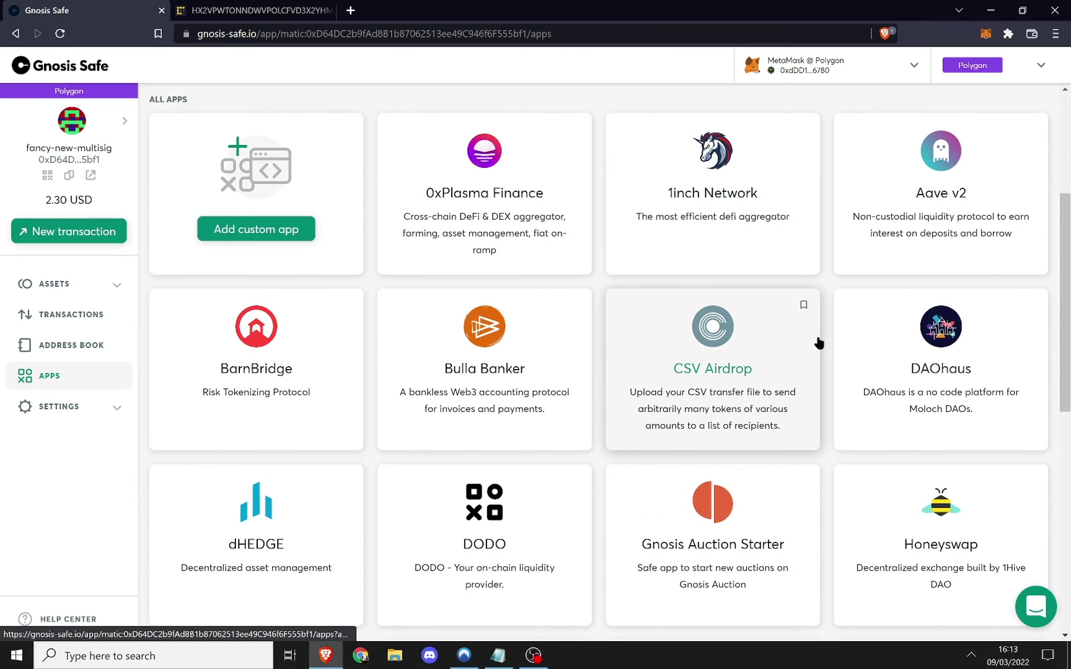
{"action": "scroll", "coordinate": [818, 342], "scroll_direction": "down", "scroll_amount": 2}
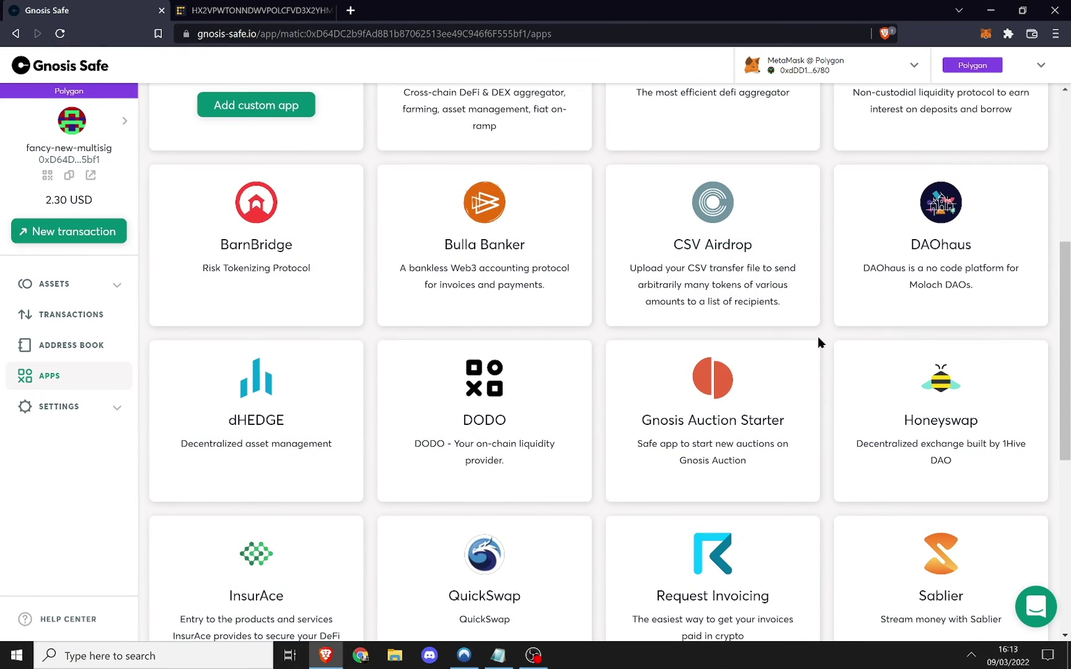
{"action": "scroll", "coordinate": [825, 339], "scroll_direction": "down", "scroll_amount": 3}
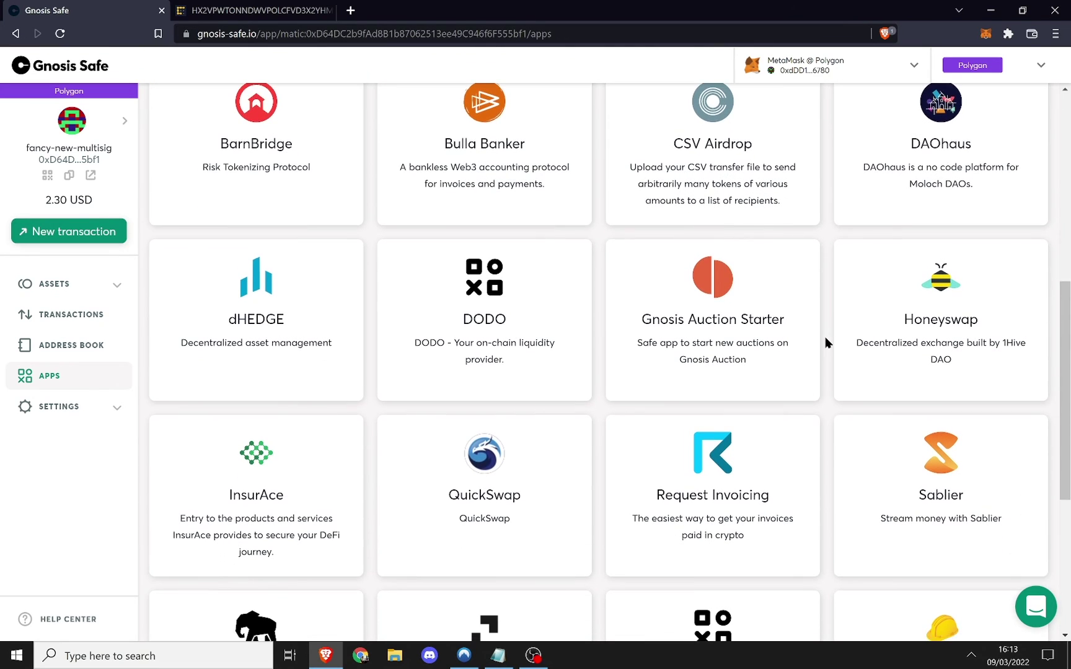
{"action": "scroll", "coordinate": [825, 336], "scroll_direction": "down", "scroll_amount": 3}
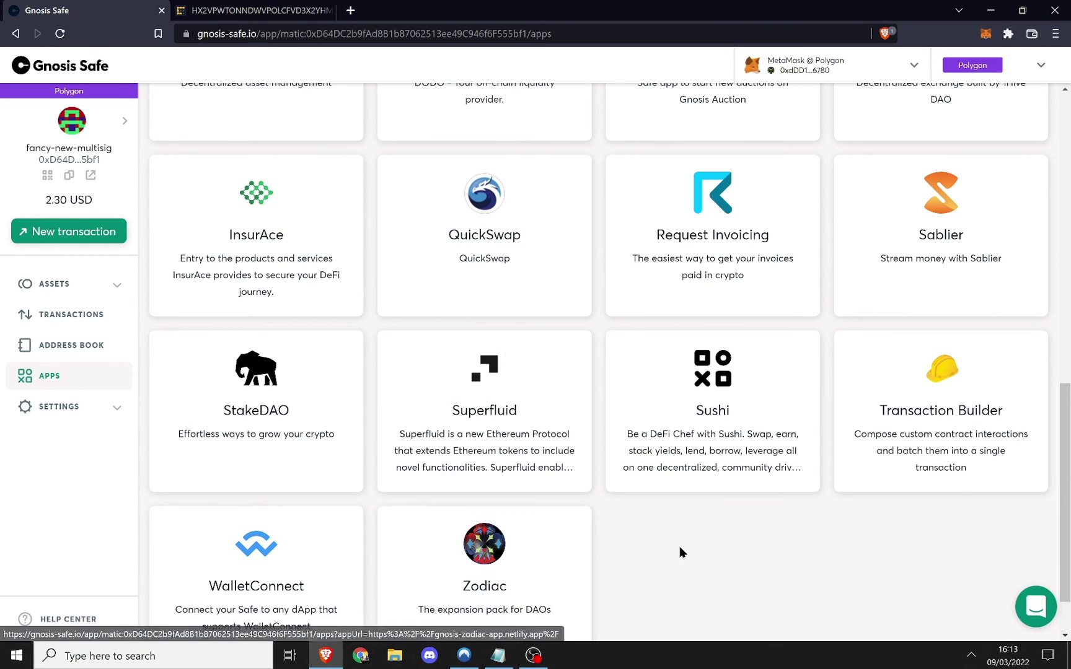
{"action": "scroll", "coordinate": [688, 539], "scroll_direction": "down", "scroll_amount": 2}
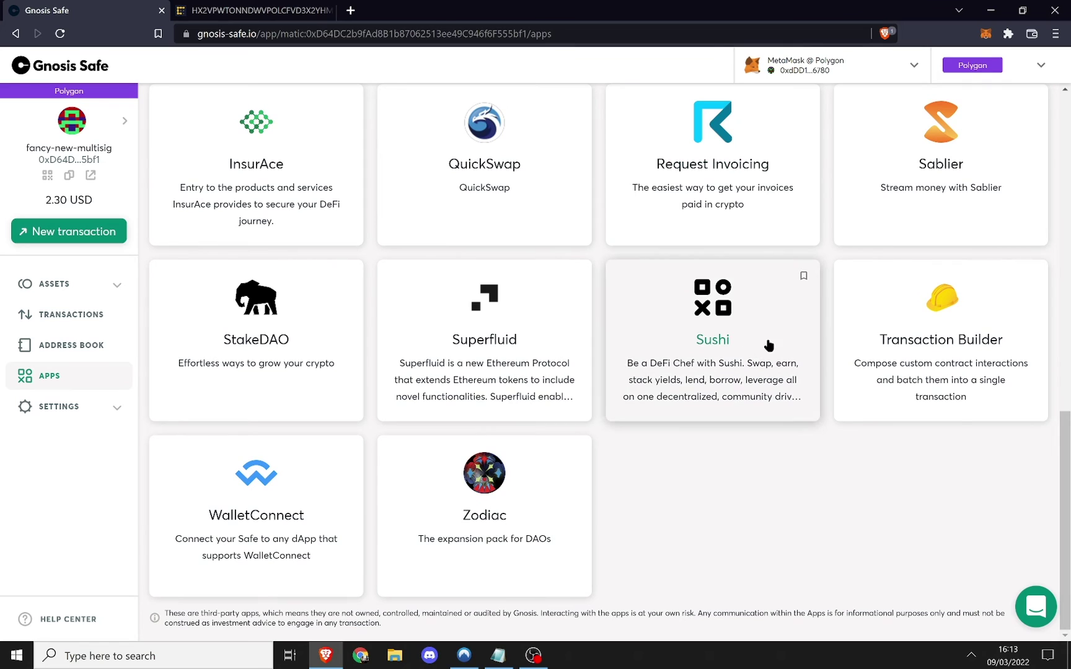
{"action": "scroll", "coordinate": [655, 389], "scroll_direction": "up", "scroll_amount": 10}
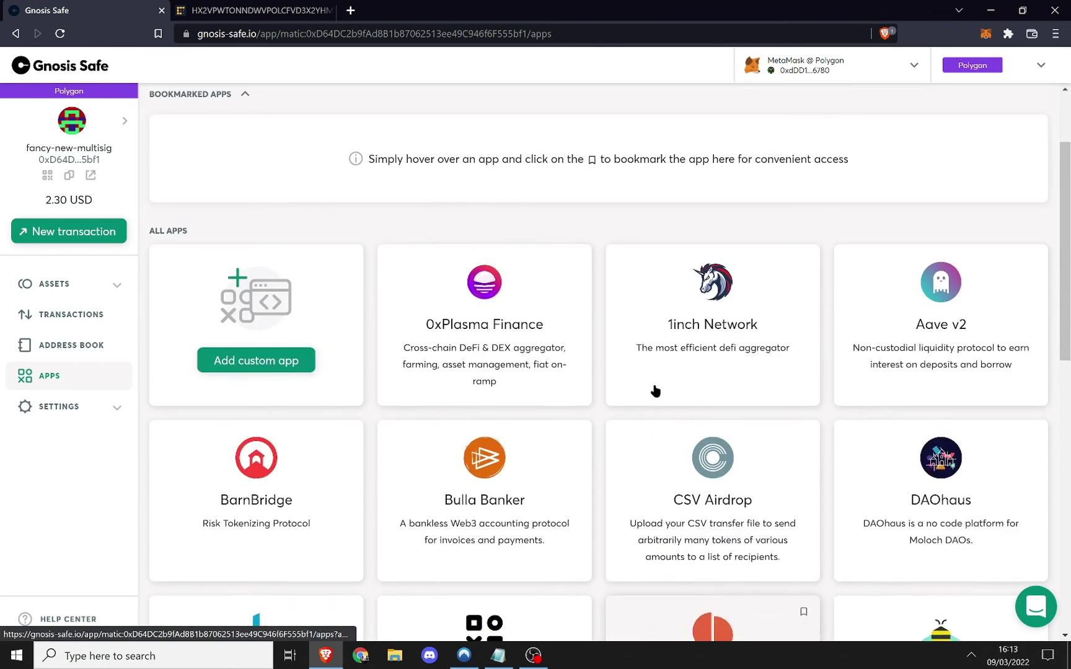
Step: Review the Safe's two owners in Settings, opening and cancelling the Add new owner form twice
{"action": "left_click", "coordinate": [28, 409]}
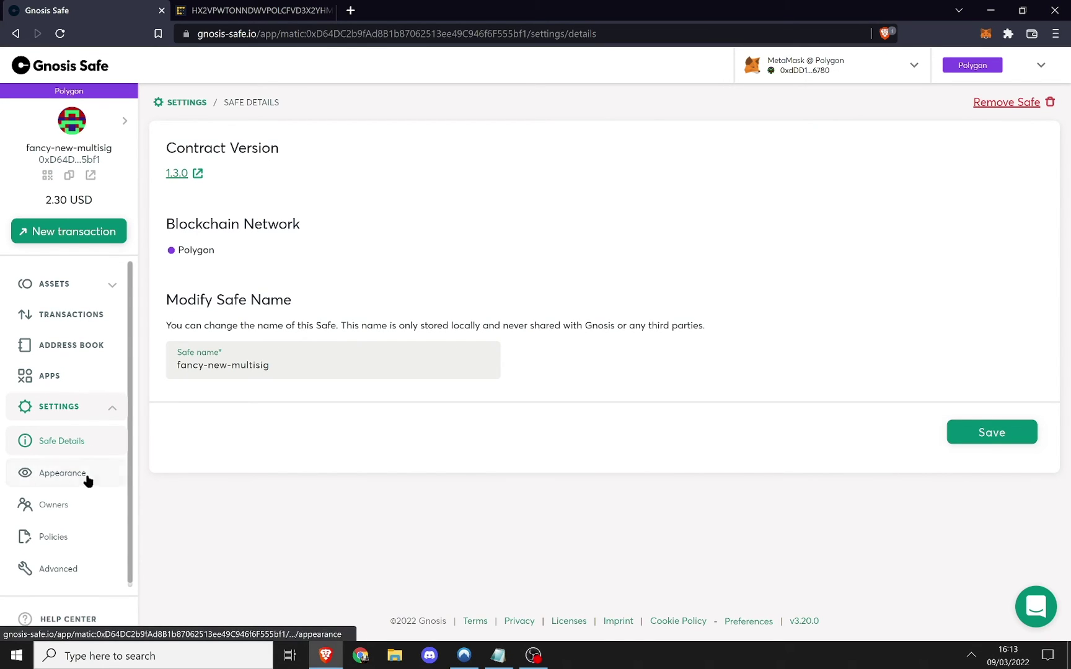
{"action": "left_click", "coordinate": [62, 507]}
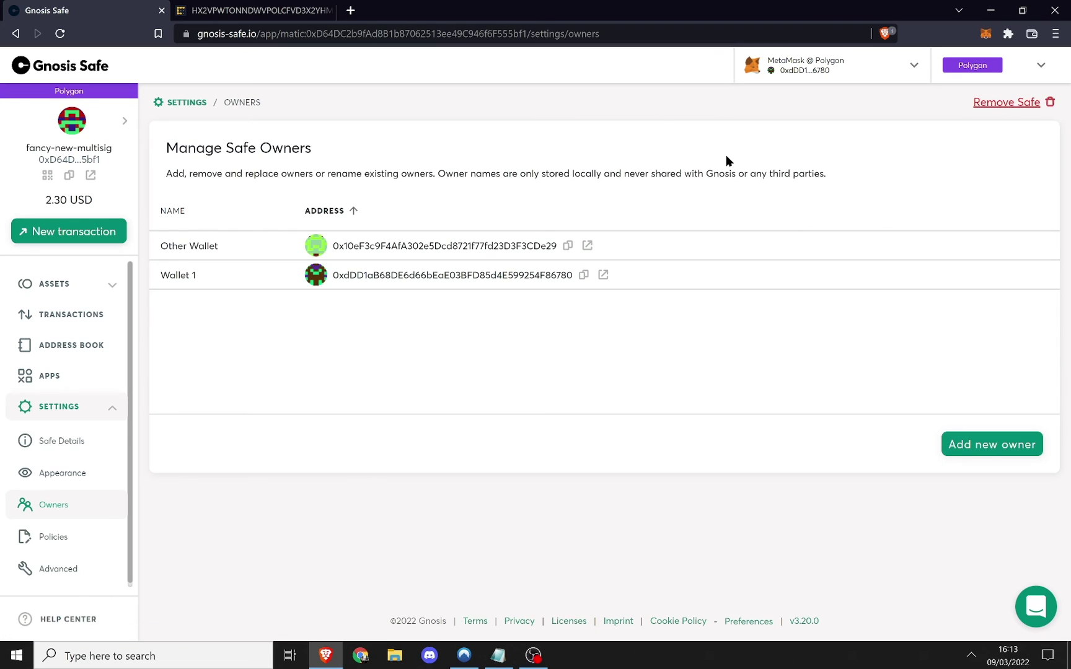
{"action": "left_click", "coordinate": [986, 451]}
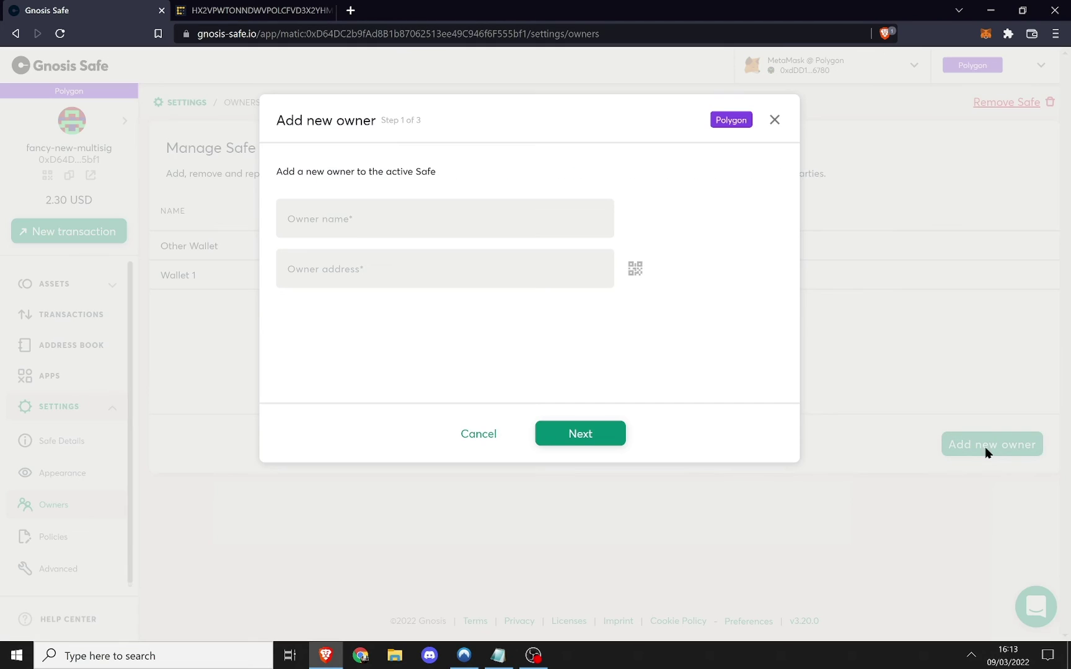
{"action": "left_click", "coordinate": [450, 278]}
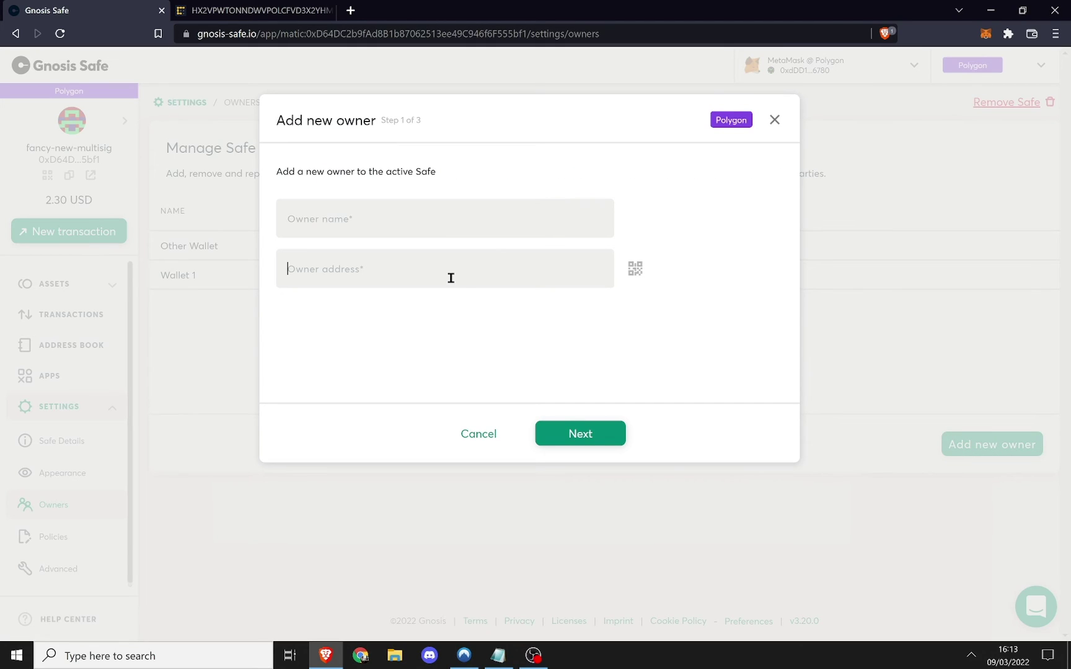
{"action": "left_click", "coordinate": [773, 122]}
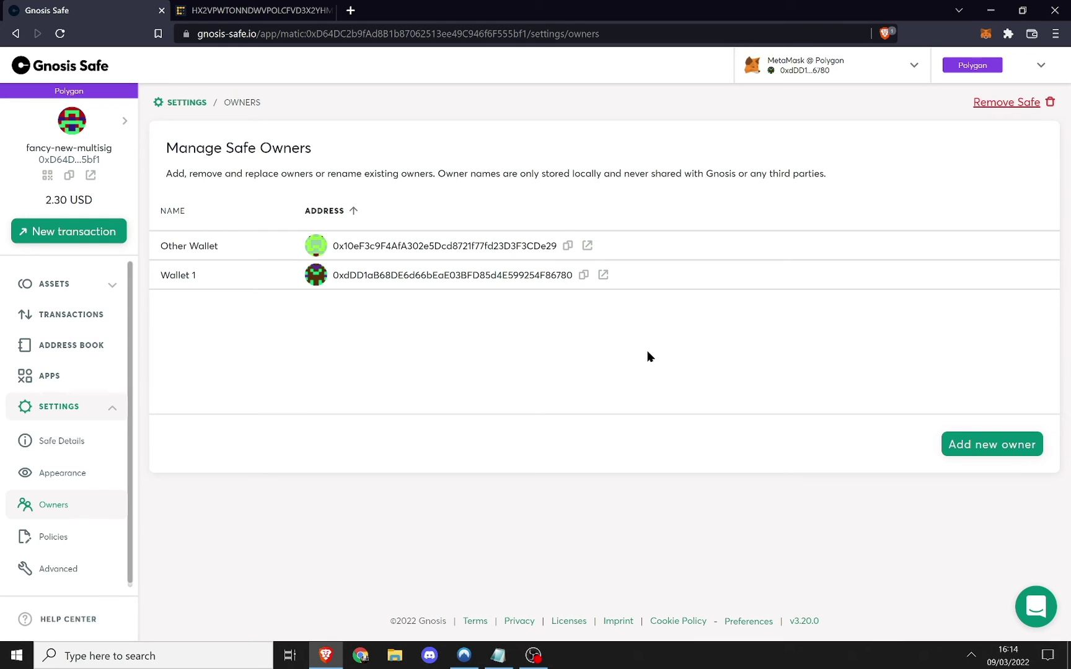
{"action": "left_click", "coordinate": [987, 456]}
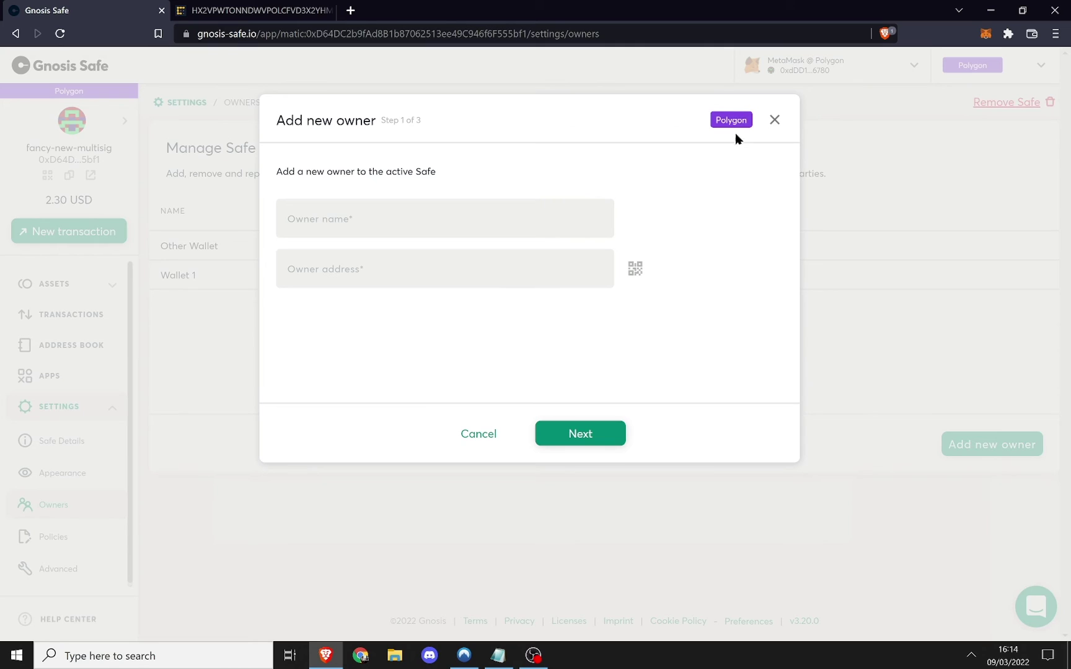
{"action": "left_click", "coordinate": [775, 120]}
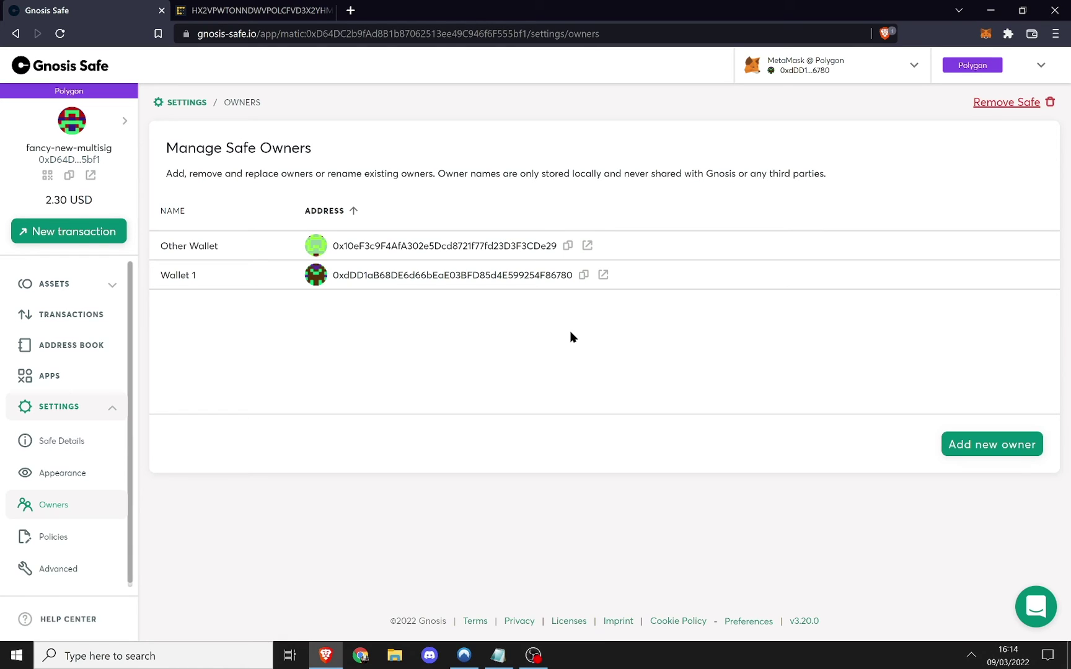
Step: Show the Policies page stating transactions need confirmation from 2 out of 2 owners
{"action": "left_click", "coordinate": [77, 538]}
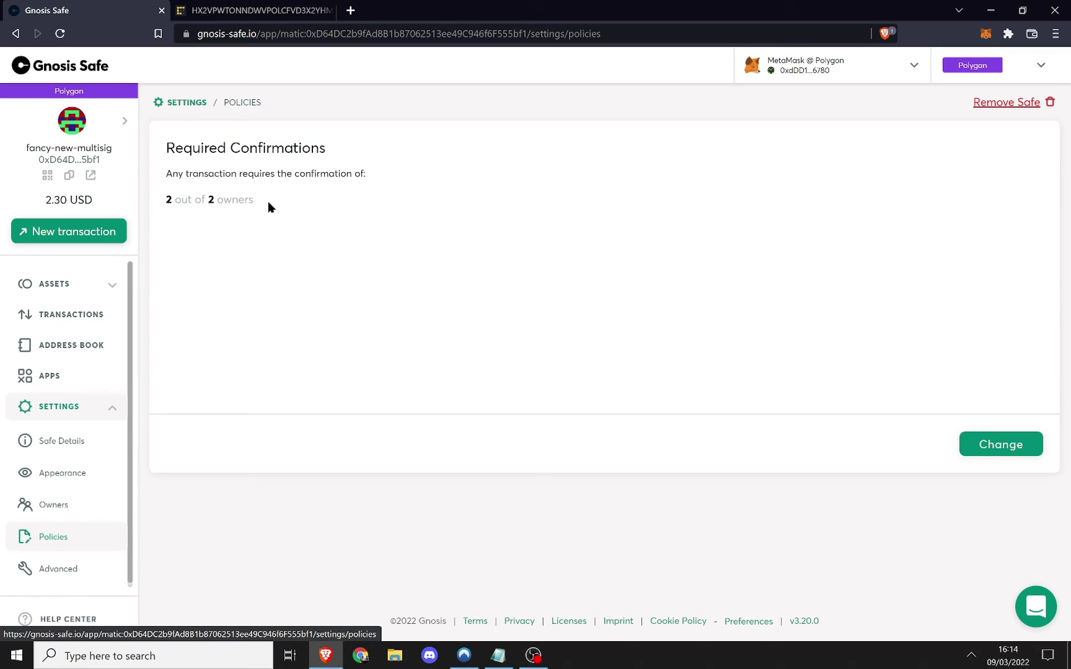
{"action": "triple_click", "coordinate": [168, 199]}
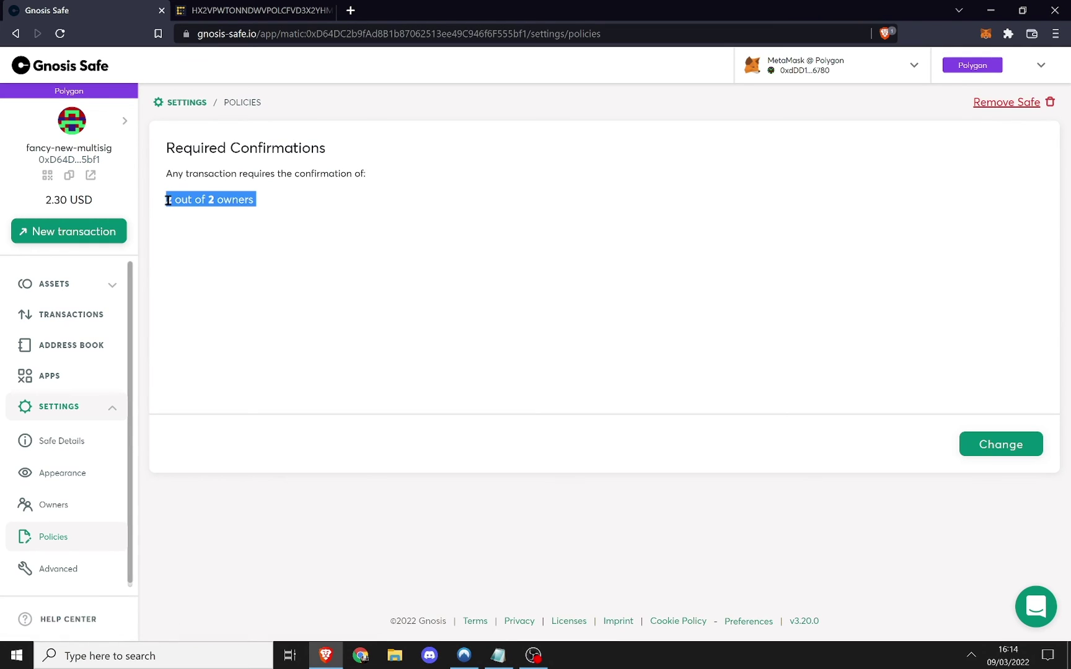
{"action": "left_click", "coordinate": [408, 299]}
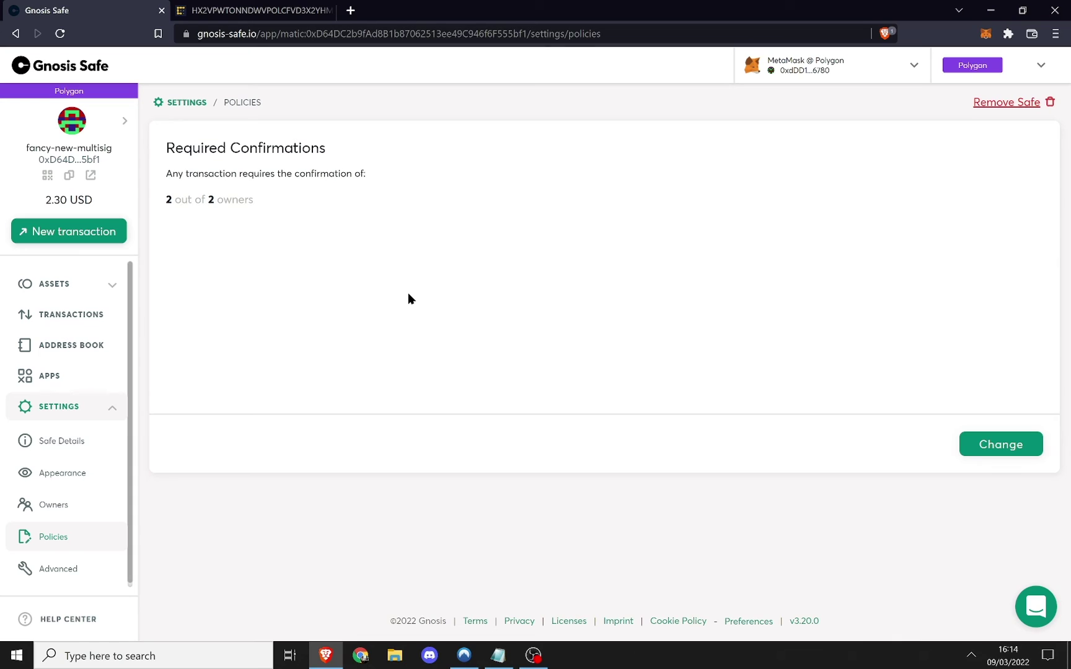
Step: Start sending MATIC from the Coins list and pick Other Wallet from saved addresses as recipient
{"action": "left_click", "coordinate": [56, 292]}
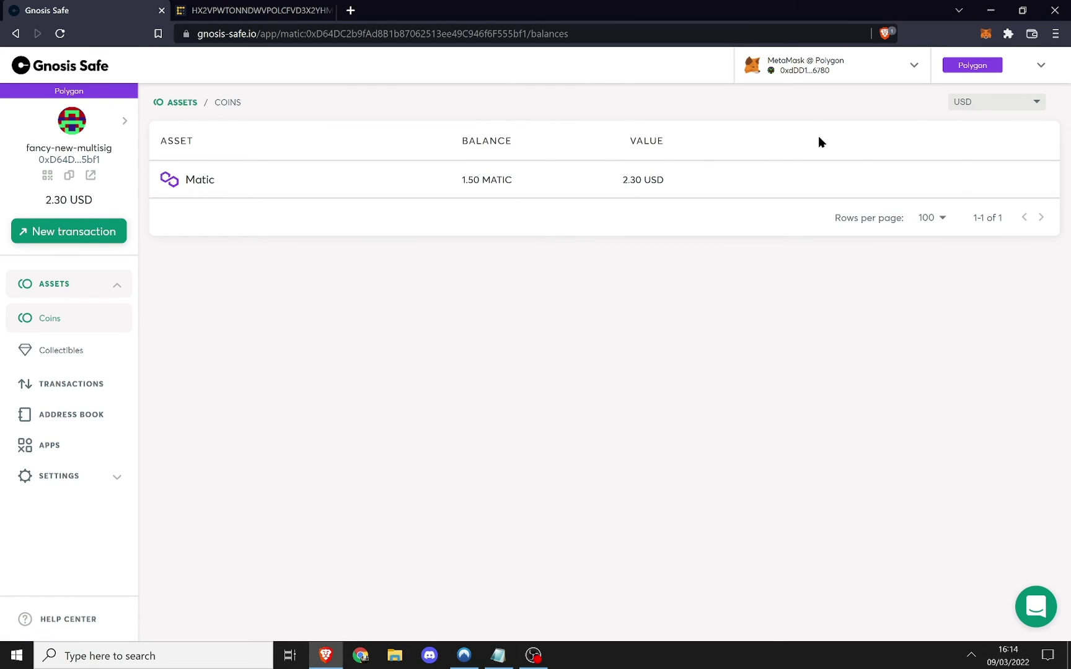
{"action": "mouse_move", "coordinate": [853, 164]}
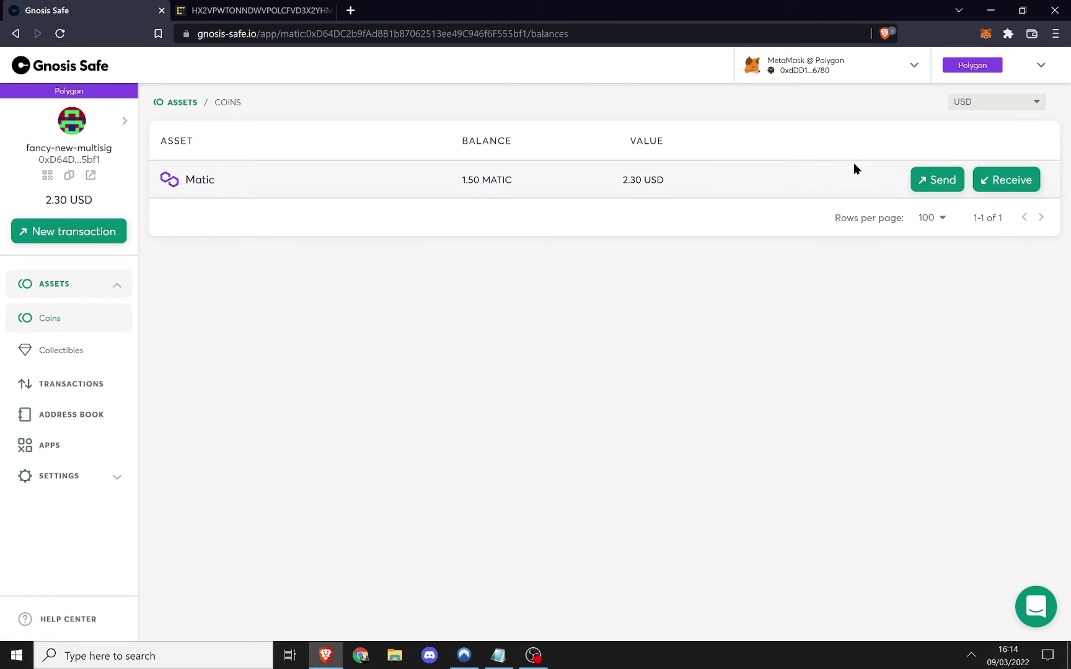
{"action": "left_click", "coordinate": [938, 182]}
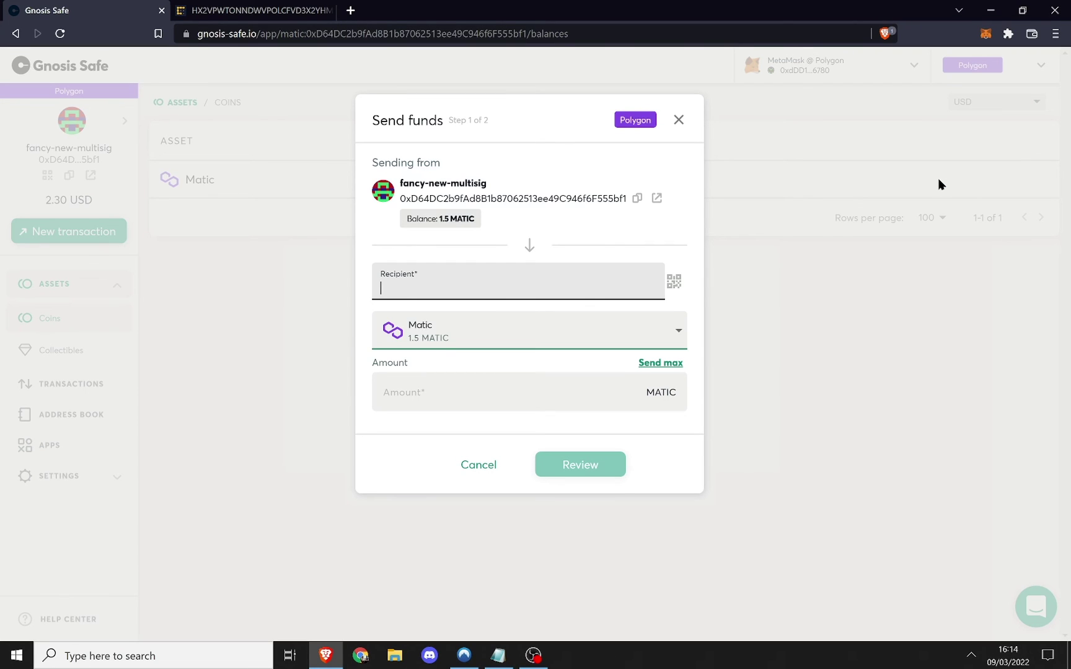
{"action": "left_click", "coordinate": [571, 287]}
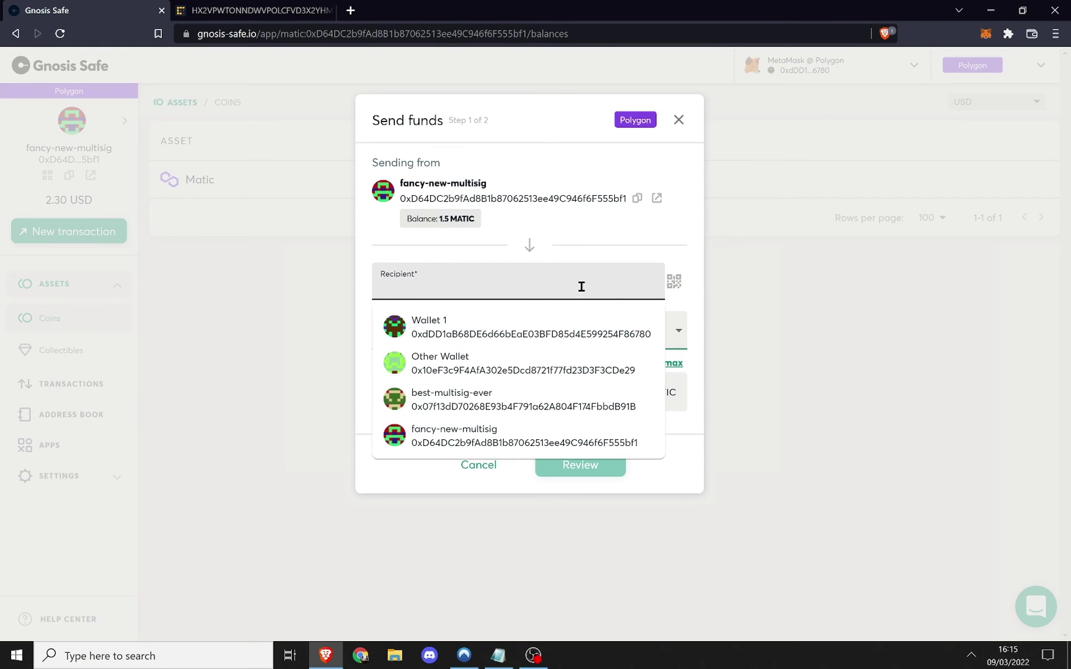
{"action": "left_click", "coordinate": [592, 357]}
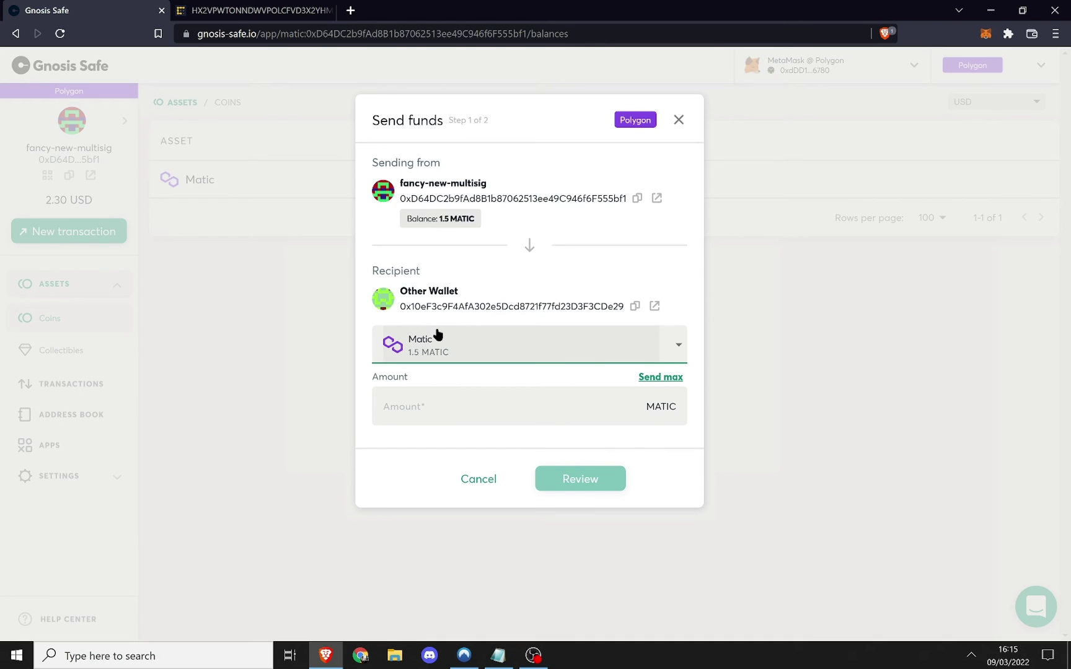
Step: Enter 1 MATIC and review the transfer, expanding and collapsing Advanced parameters
{"action": "left_click", "coordinate": [482, 421]}
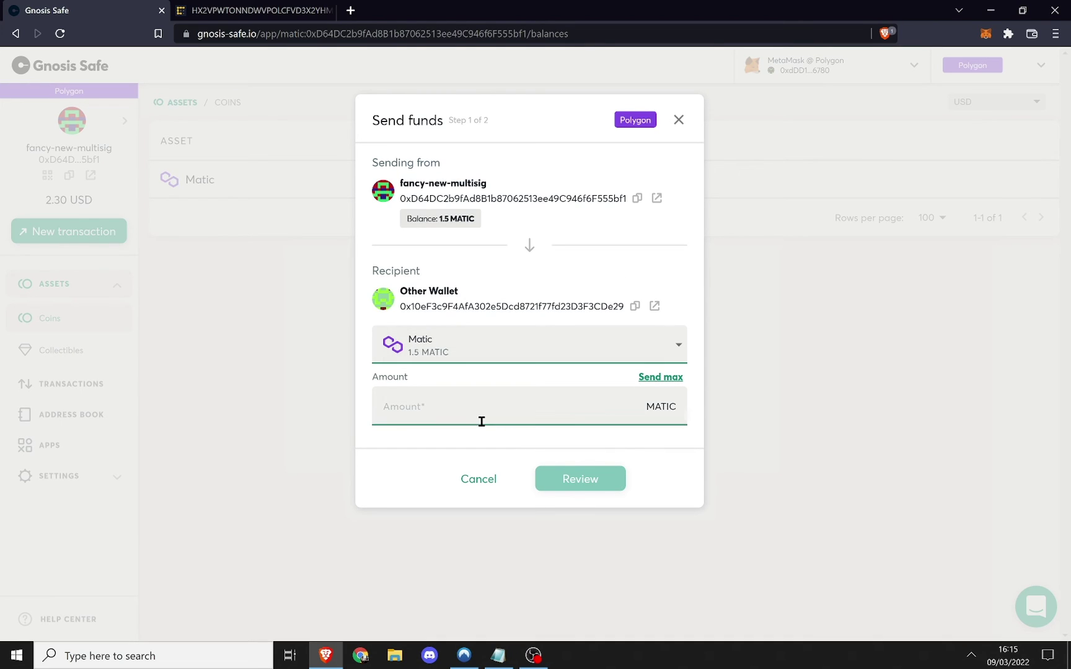
{"action": "type", "text": "1"}
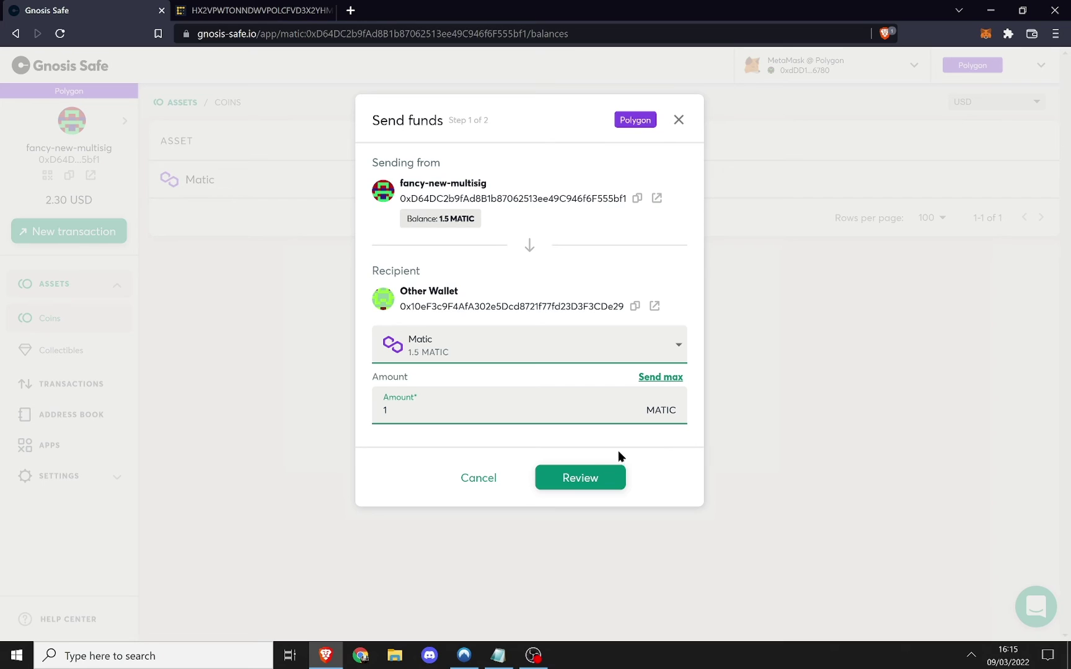
{"action": "left_click", "coordinate": [581, 476]}
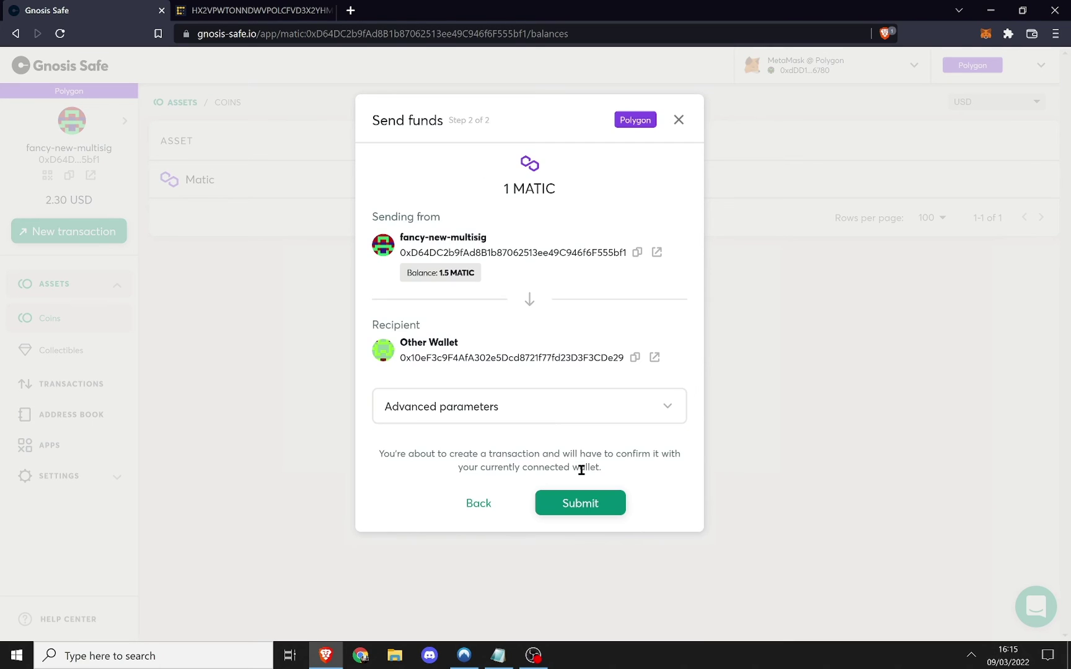
{"action": "left_click", "coordinate": [636, 424]}
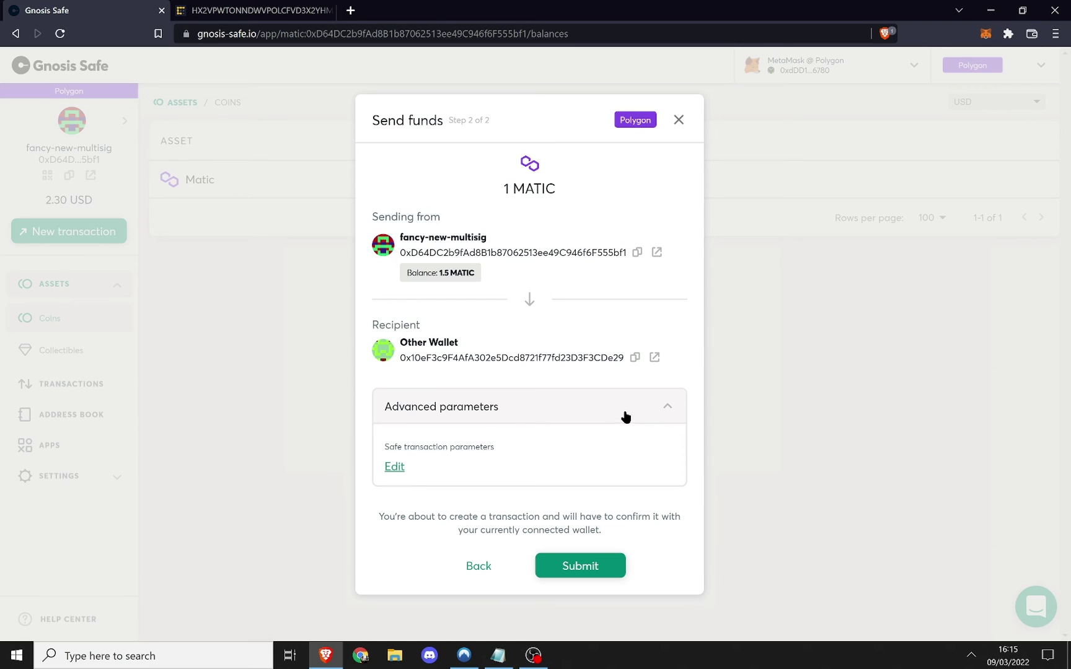
{"action": "left_click", "coordinate": [627, 413]}
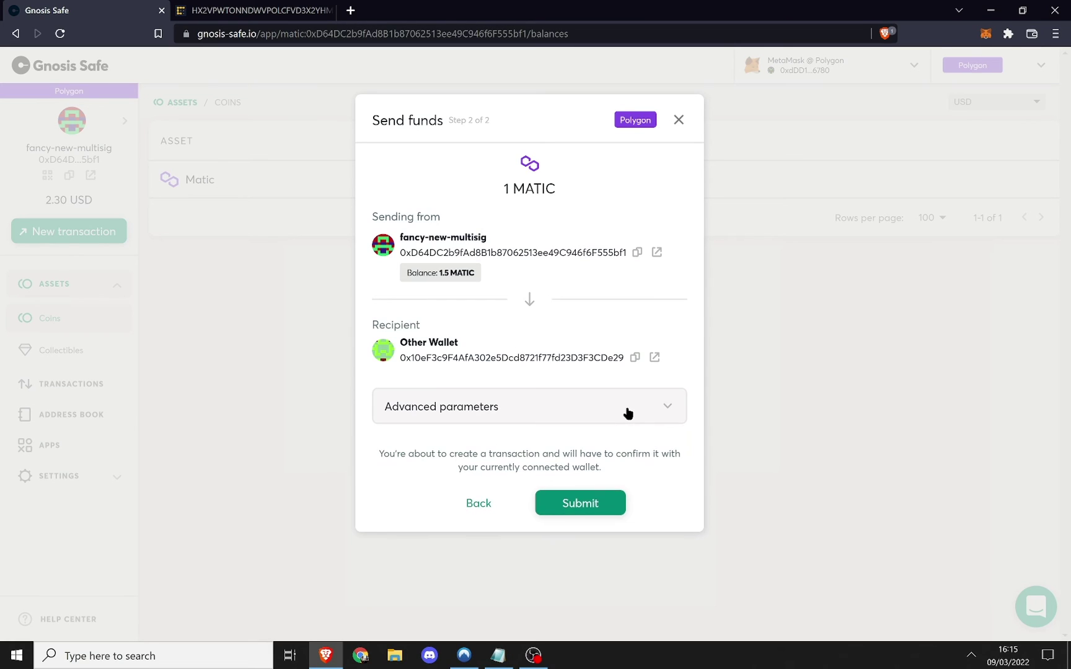
Step: Submit the 1 MATIC transfer and sign its MetaMask signature request as the first owner
{"action": "left_click", "coordinate": [590, 512]}
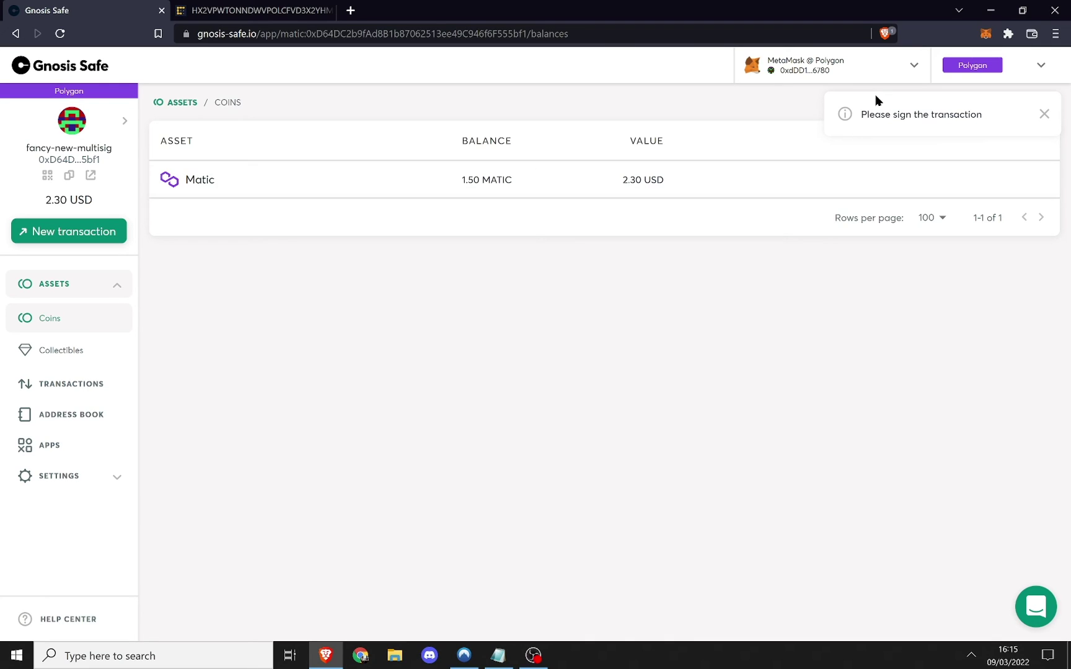
{"action": "left_click", "coordinate": [986, 33]}
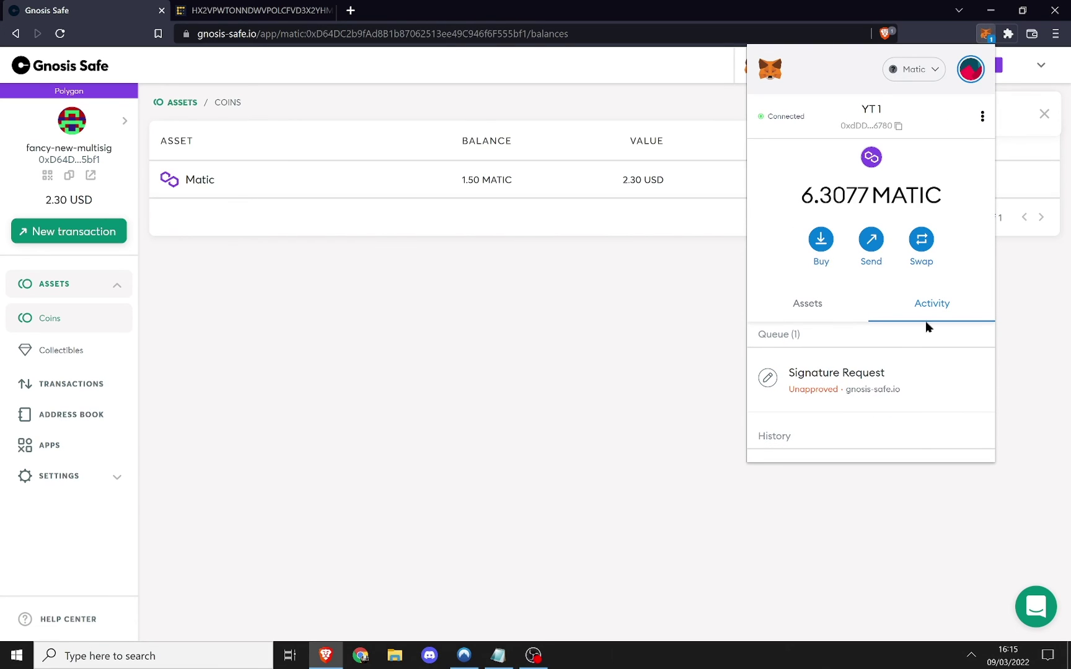
{"action": "left_click", "coordinate": [840, 386]}
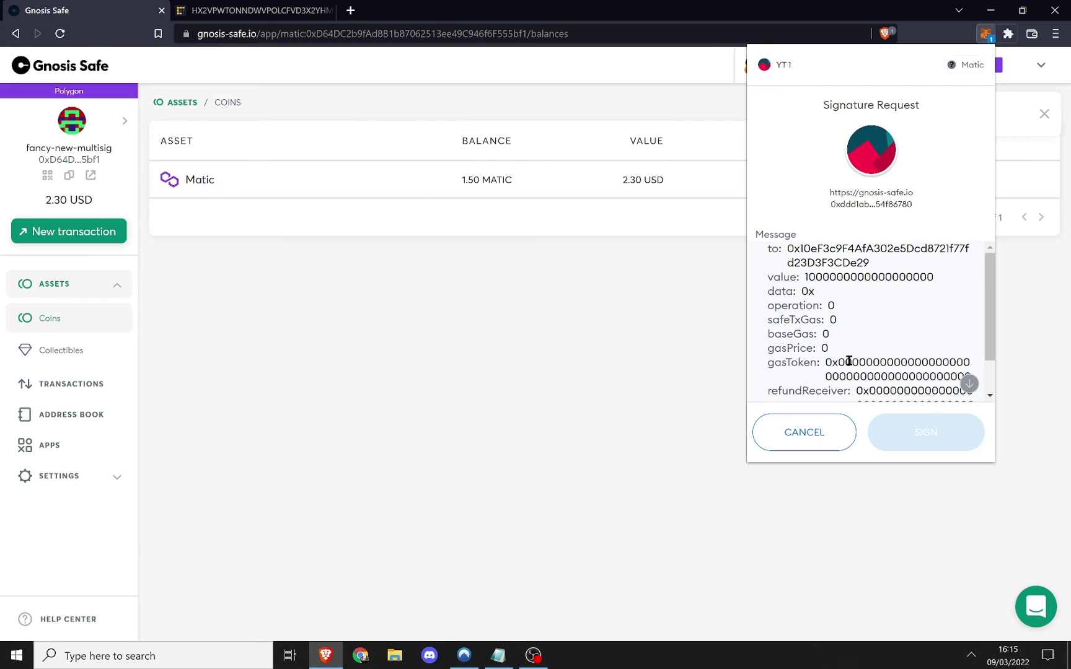
{"action": "scroll", "coordinate": [848, 362], "scroll_direction": "down", "scroll_amount": 2}
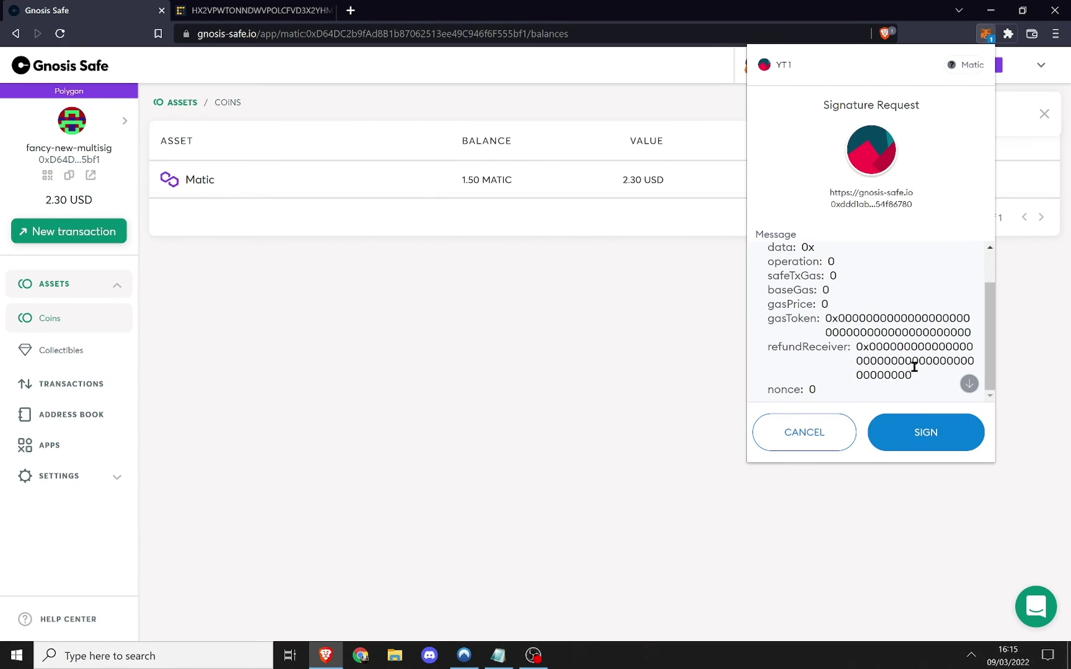
{"action": "left_click", "coordinate": [920, 435]}
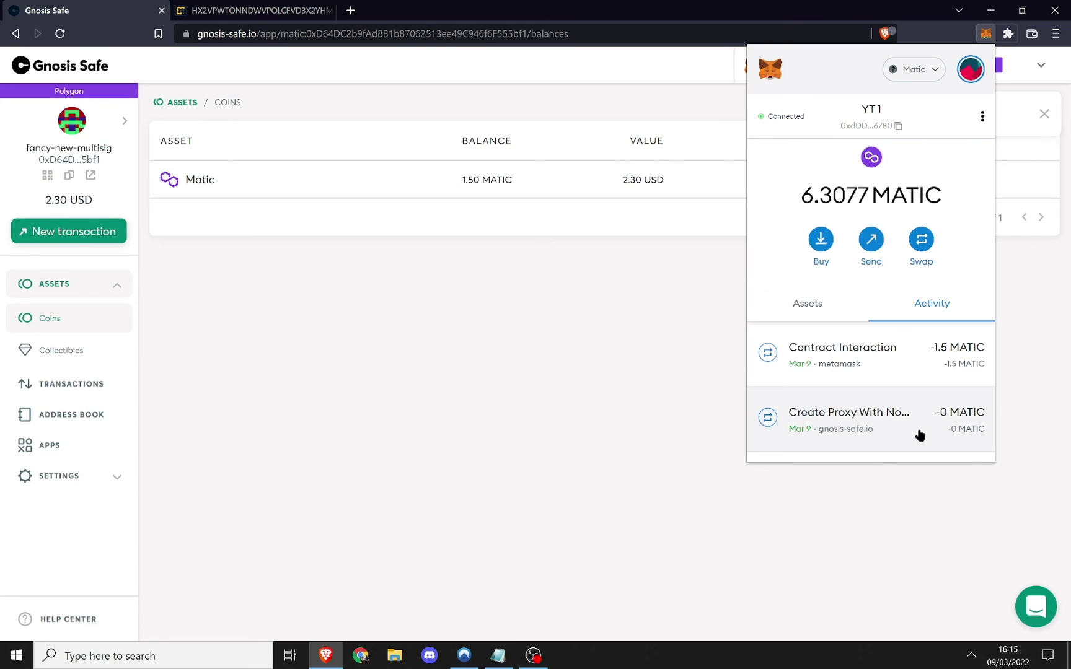
{"action": "left_click", "coordinate": [468, 472]}
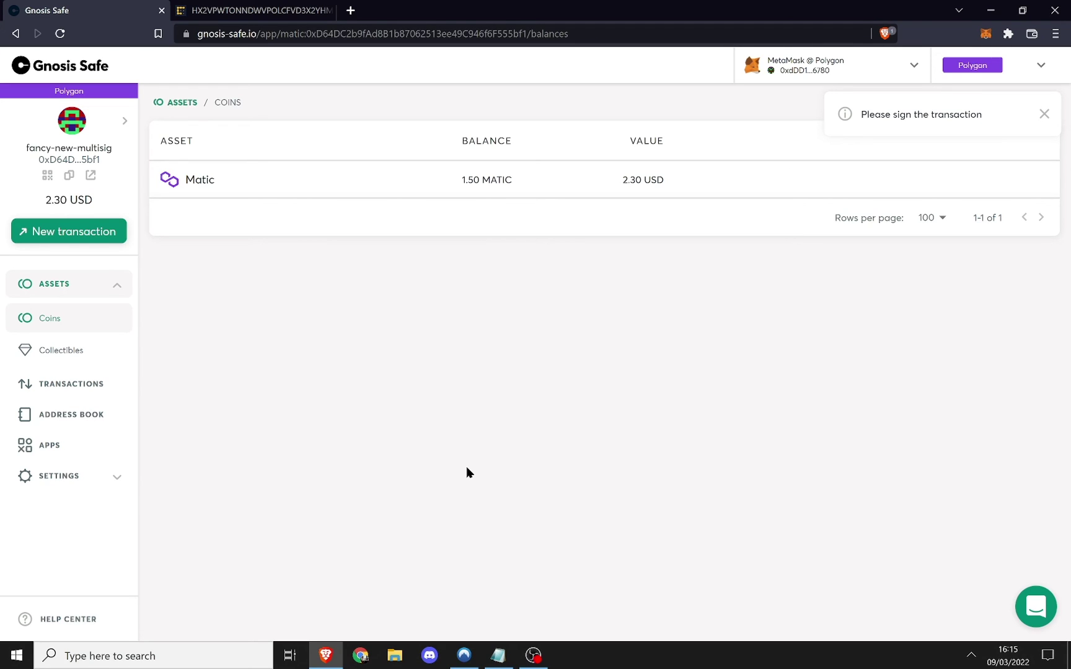
Step: Expand the pending 1 MATIC send in the Transactions Queue, showing Wallet 1's confirmation (1 of 2)
{"action": "left_click", "coordinate": [79, 396]}
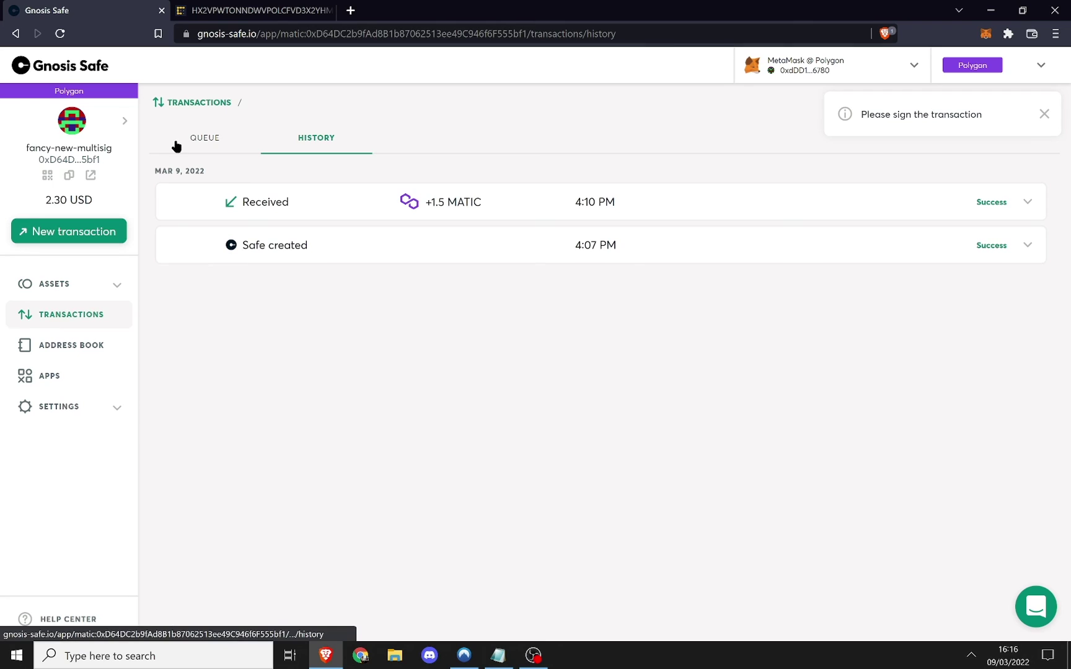
{"action": "left_click", "coordinate": [176, 146]}
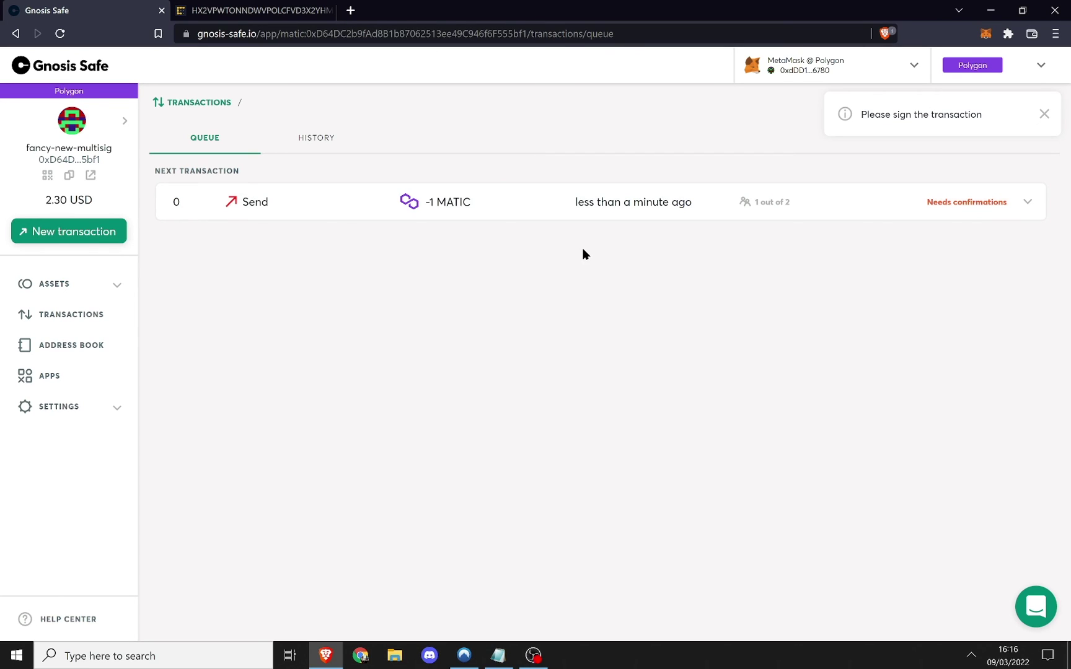
{"action": "left_click", "coordinate": [1027, 206]}
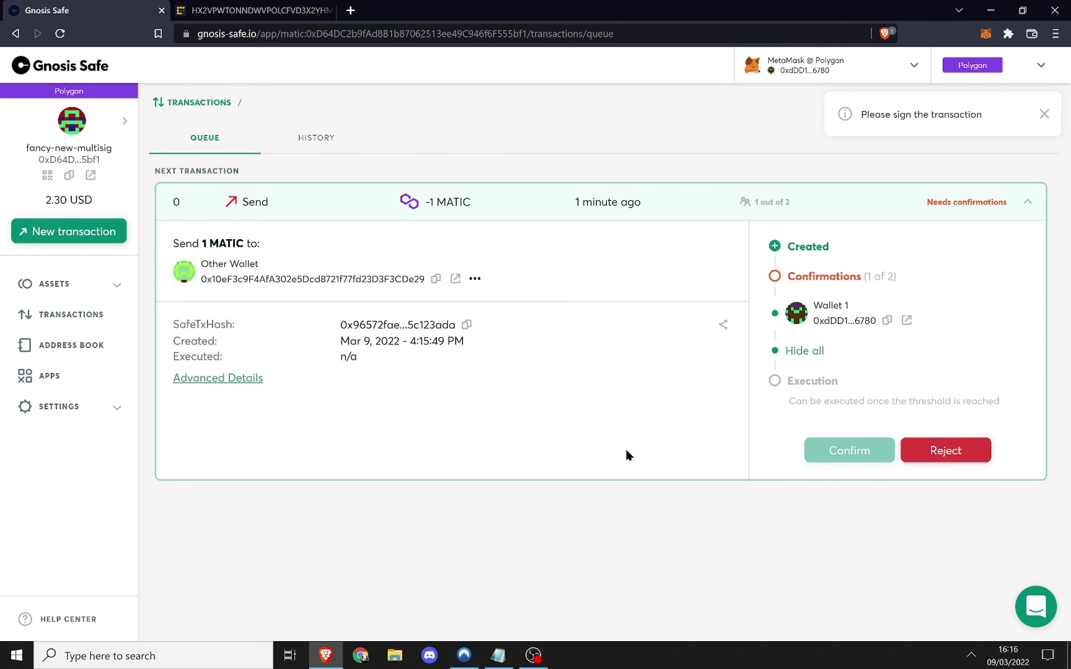
Step: Connect the second owner account to the Safe site through MetaMask's not-connected dialog
{"action": "left_click", "coordinate": [985, 34]}
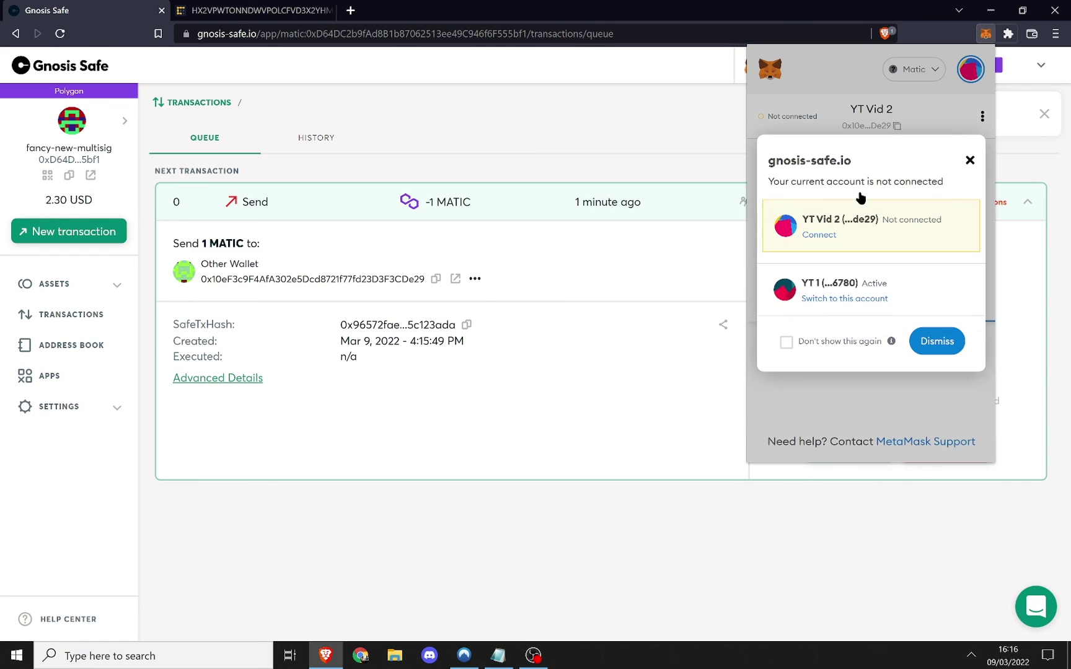
{"action": "left_click", "coordinate": [815, 236]}
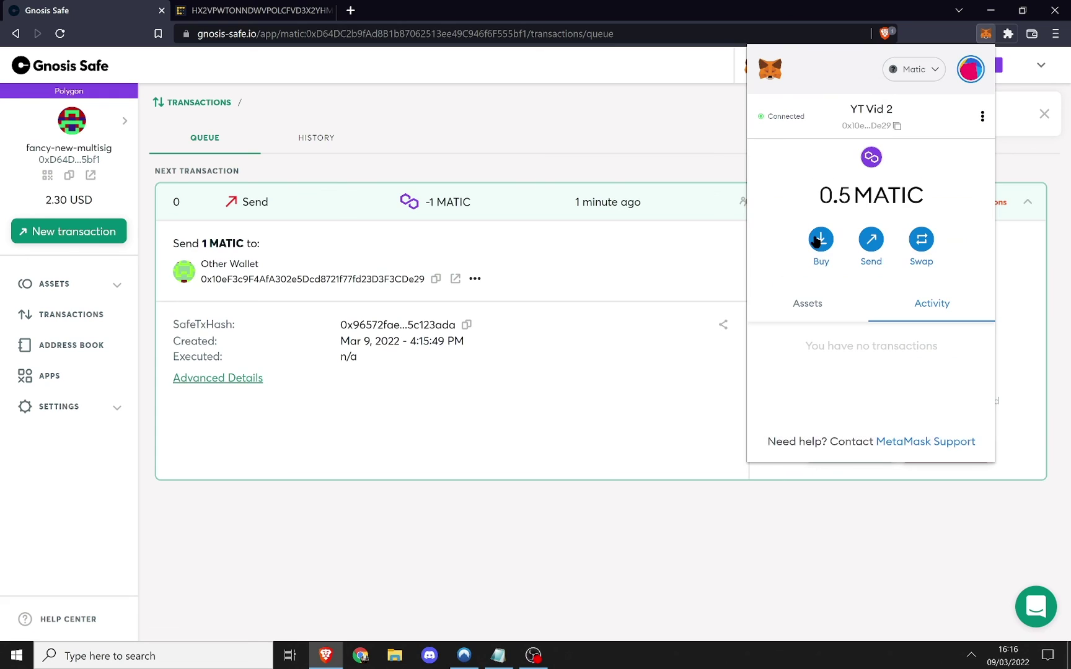
{"action": "left_click", "coordinate": [596, 122]}
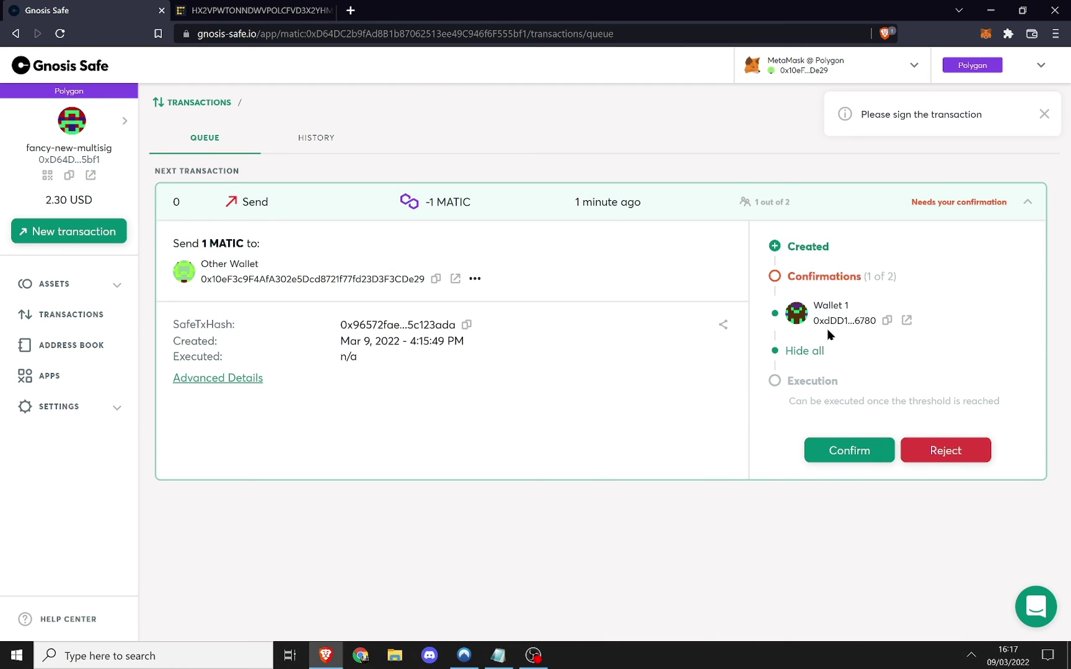
Step: Confirm the pending send as second owner with Execute transaction left checked, and submit it
{"action": "left_click", "coordinate": [833, 457]}
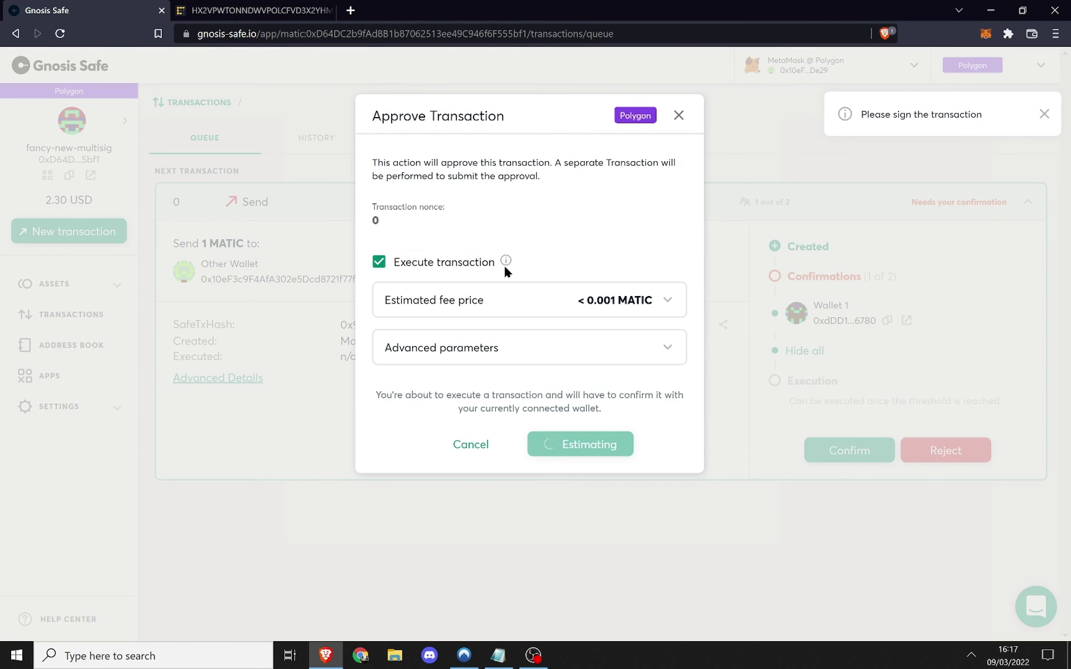
{"action": "mouse_move", "coordinate": [503, 265]}
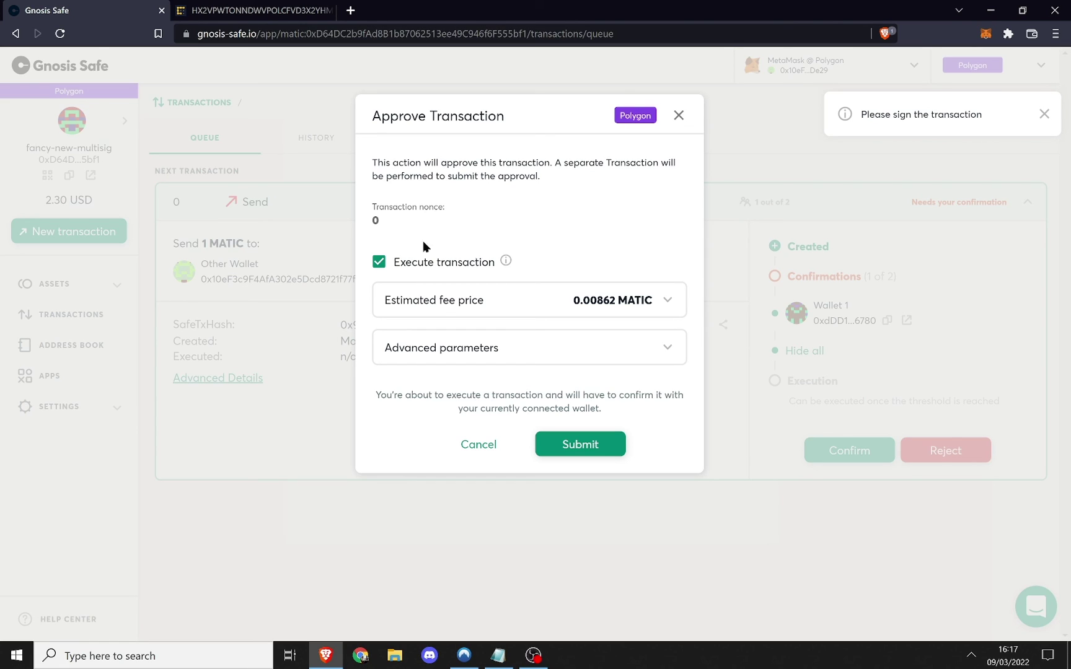
{"action": "left_click", "coordinate": [379, 263]}
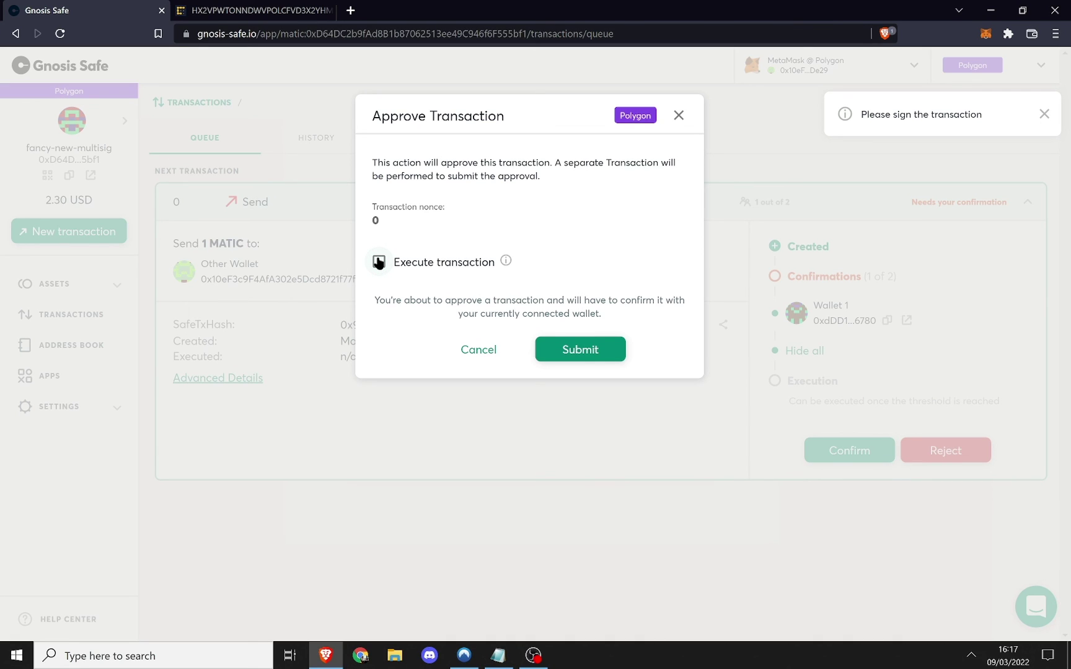
{"action": "left_click", "coordinate": [379, 262]}
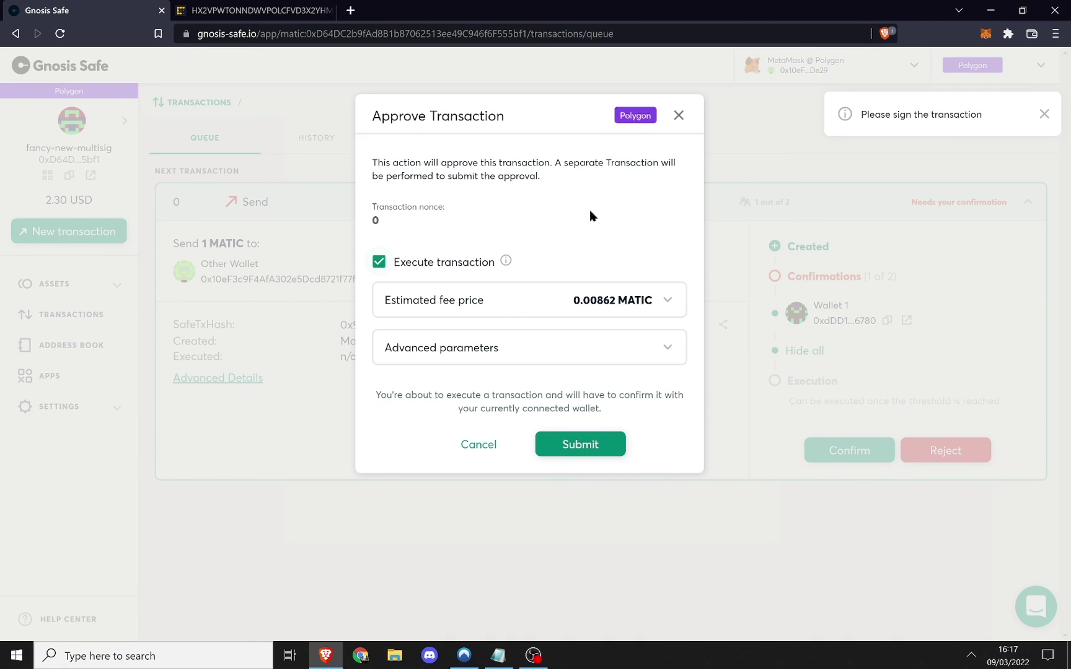
{"action": "left_click", "coordinate": [580, 446]}
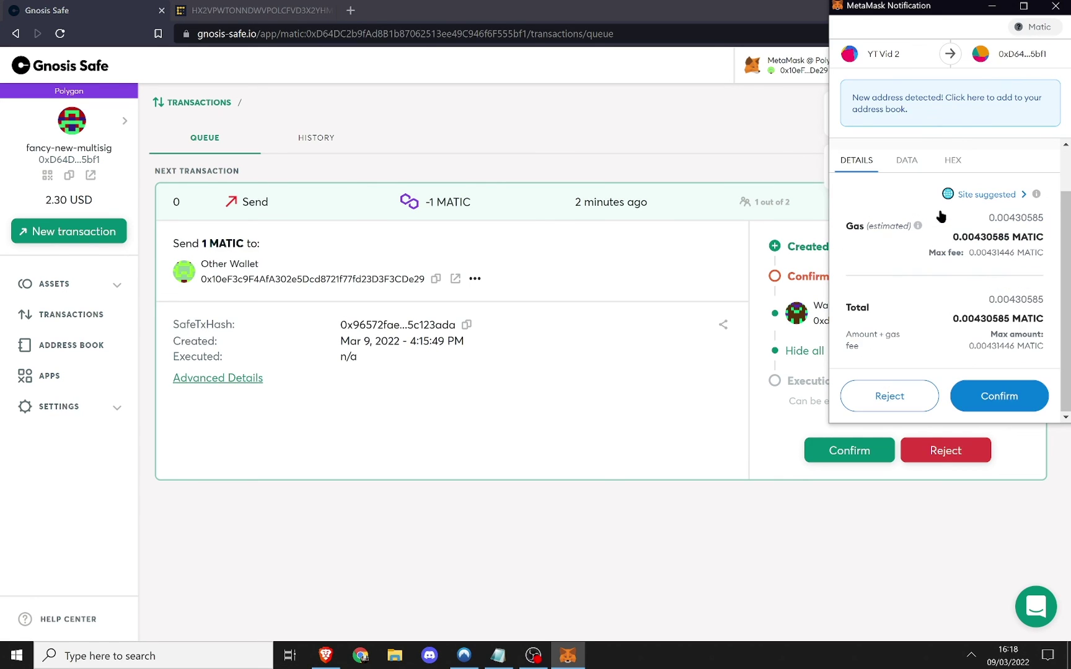
Step: Approve the 0.00430585 MATIC gas fee in MetaMask and verify Coins now show 0.50 MATIC
{"action": "left_click", "coordinate": [991, 411]}
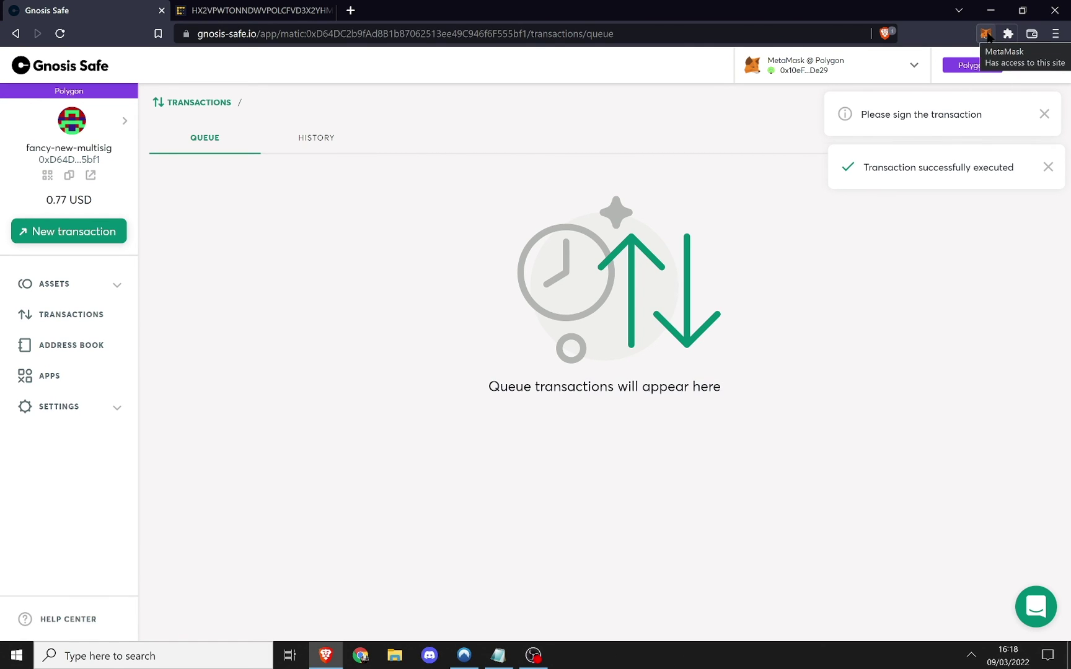
{"action": "left_click", "coordinate": [1044, 114]}
{"action": "left_click", "coordinate": [86, 282]}
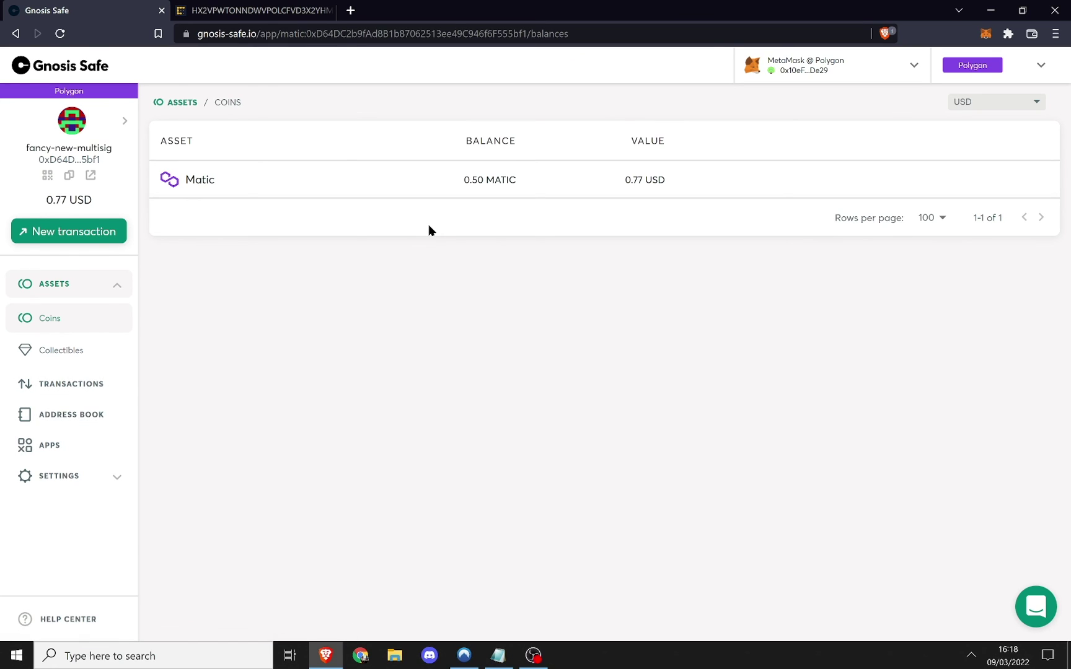
{"action": "mouse_move", "coordinate": [463, 184]}
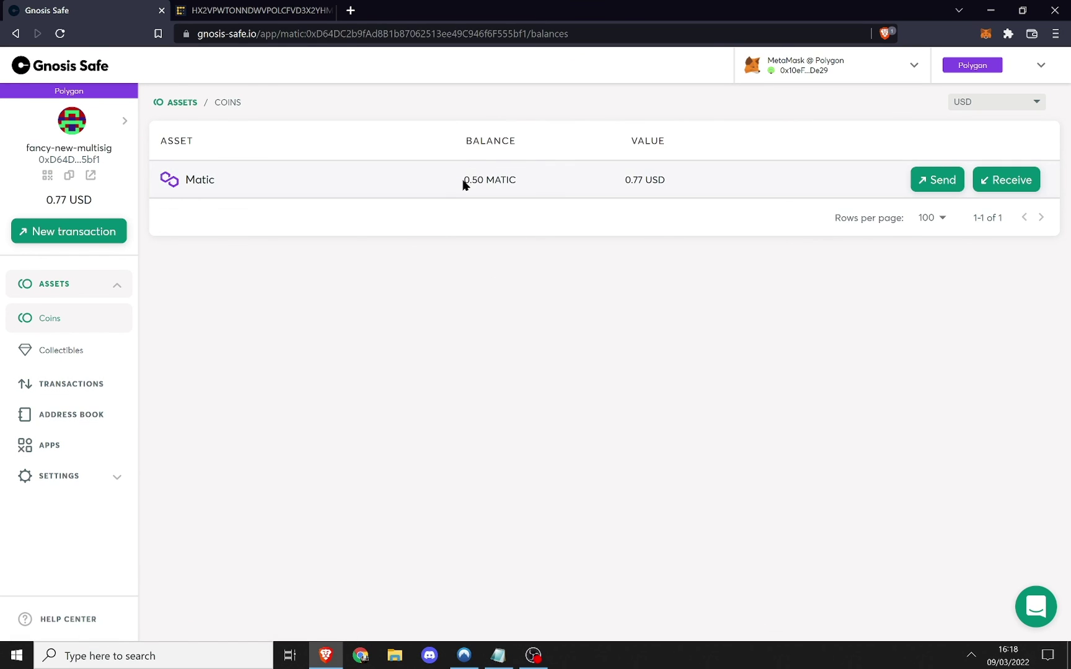